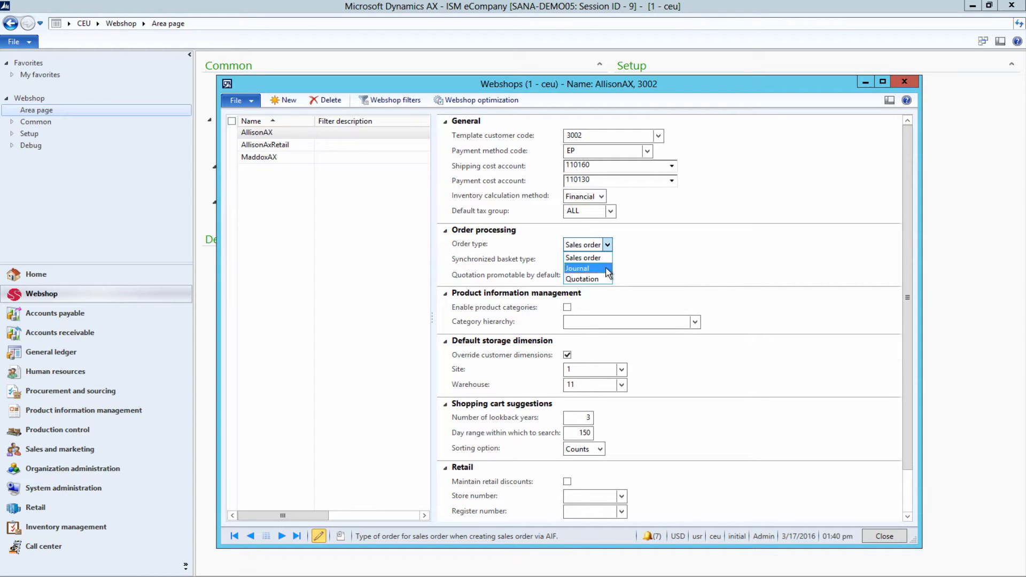
left_click(655, 271)
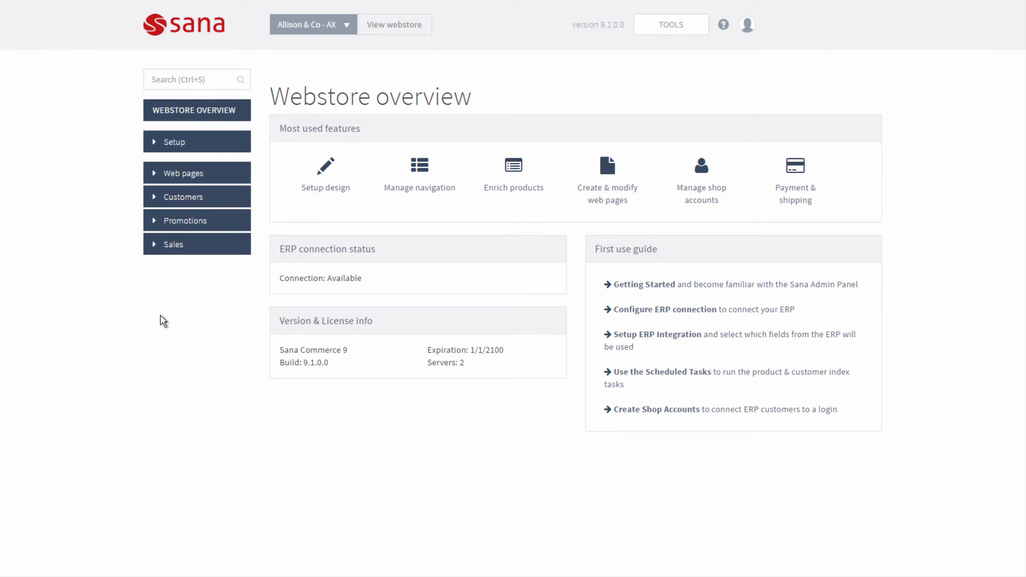
- In the Sana admin panel, open the Ordering & checkout setup and view the order processing strategy options for B2B customers
left_click(191, 151)
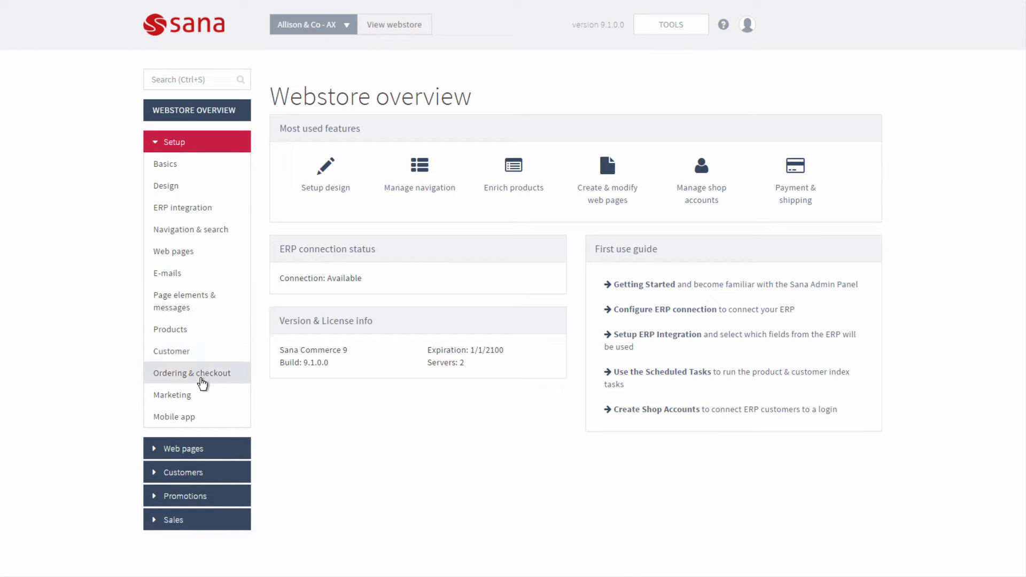
left_click(202, 374)
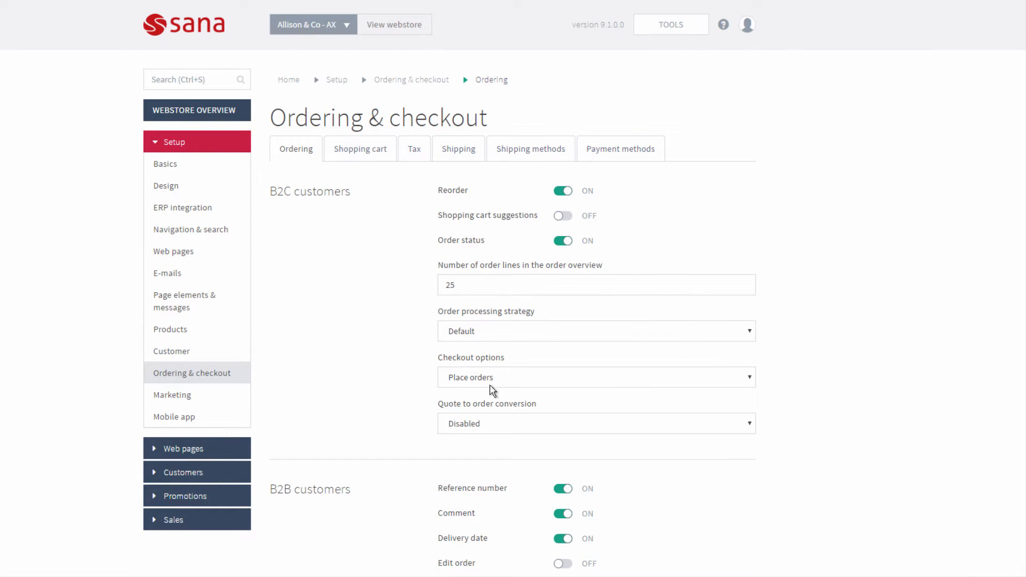
scroll(491, 403, "down", 5)
scroll(491, 409, "down", 1)
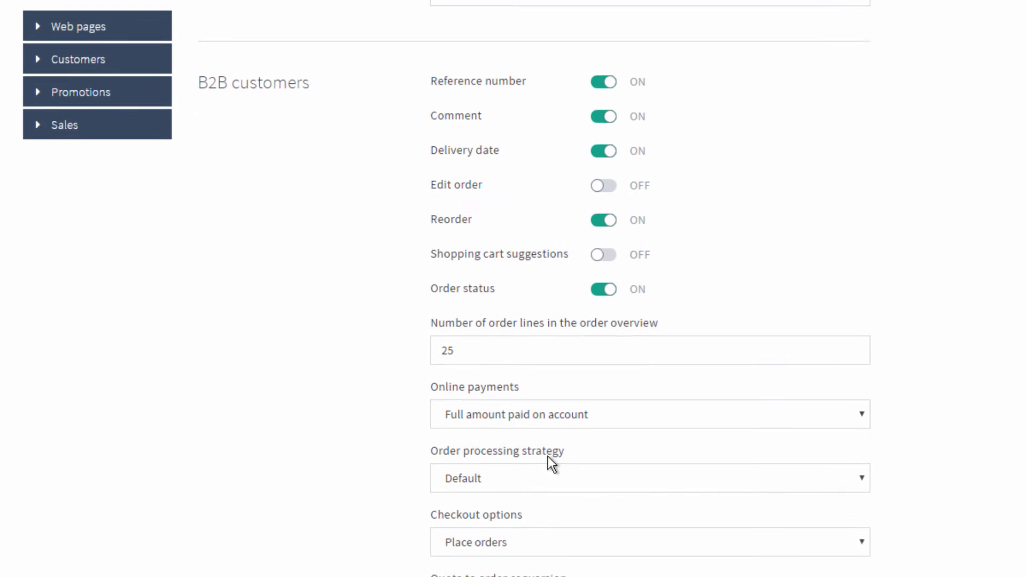
left_click(804, 482)
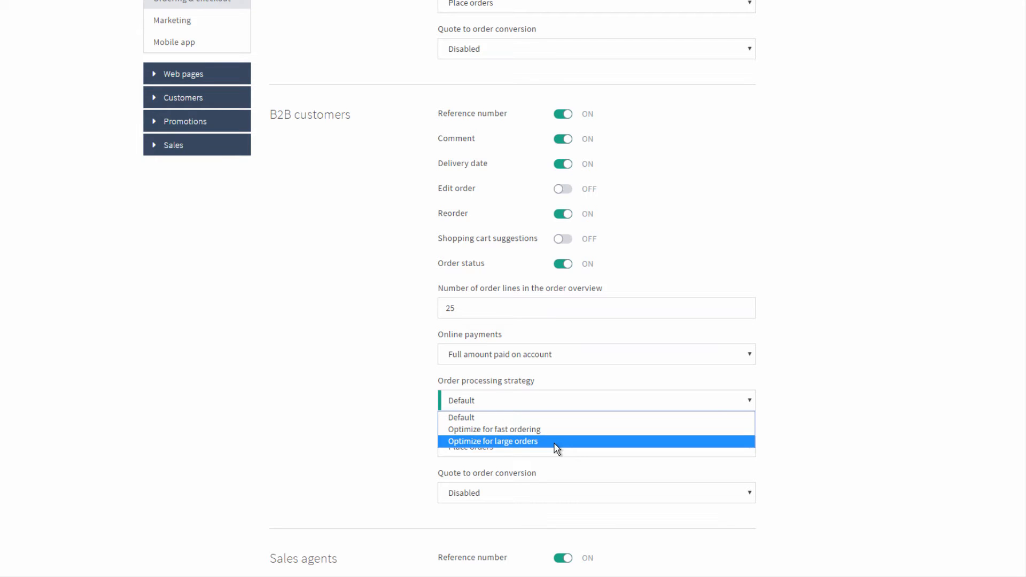
left_click(830, 426)
- View the order processing strategy options for B2C customers, and return to the B2B customers' settings
scroll(816, 425, "up", 5)
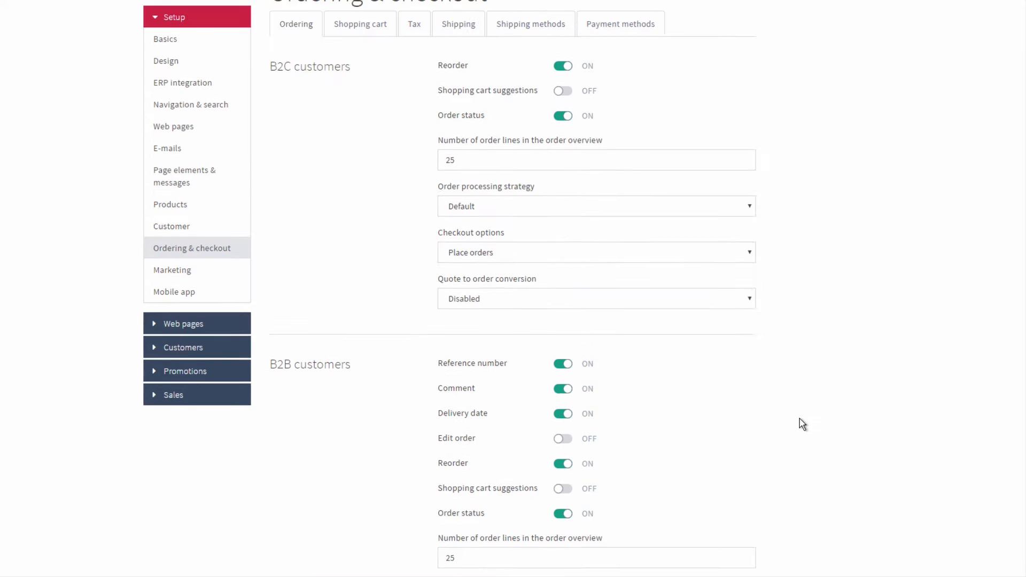
scroll(802, 423, "up", 3)
left_click(545, 337)
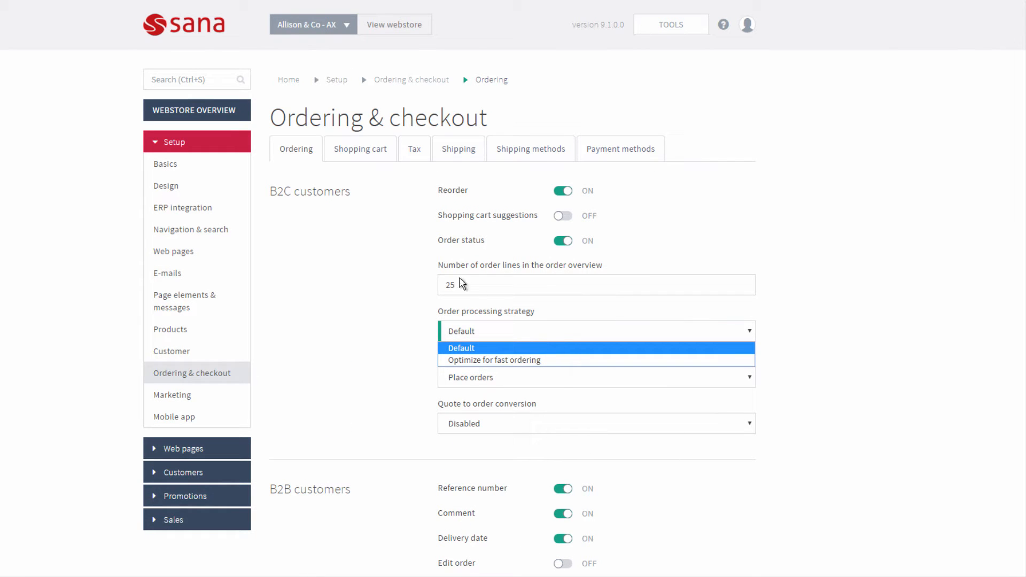
scroll(374, 378, "down", 7)
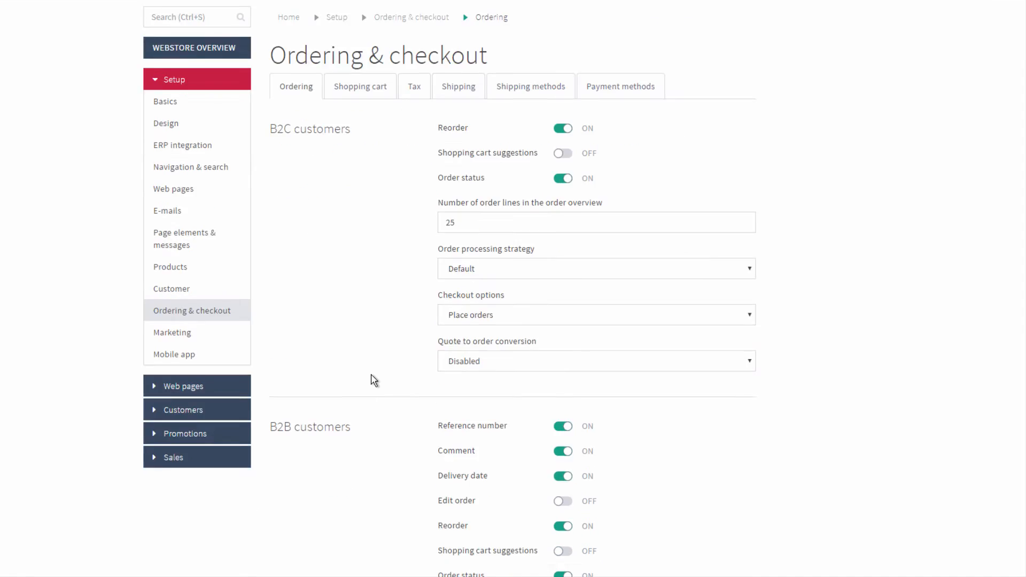
left_click(563, 405)
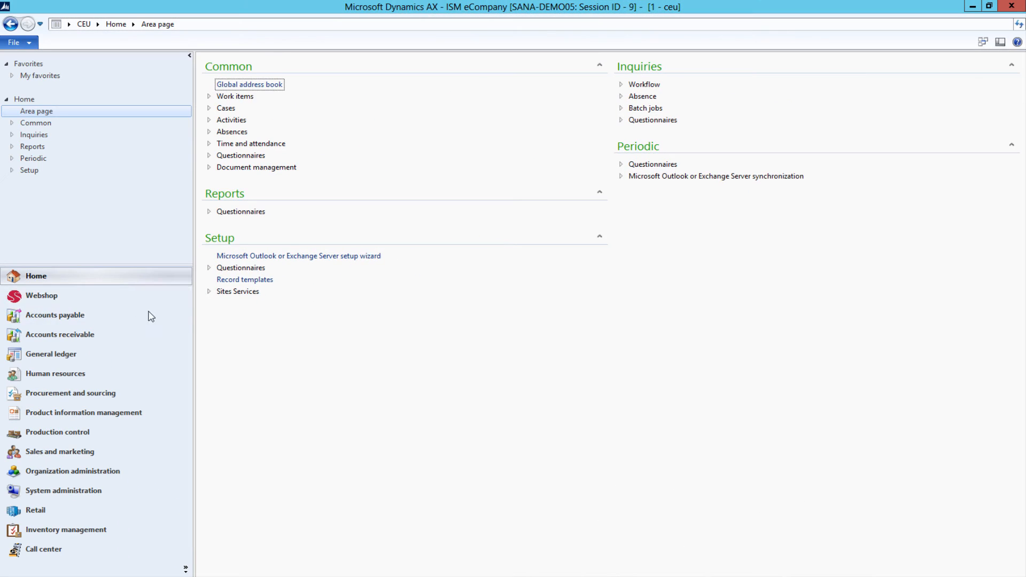
- Switch to Microsoft Dynamics AX, open the Webshops form, and view the synchronized basket type options of the AllisonAX webshop
left_click(99, 297)
left_click(234, 85)
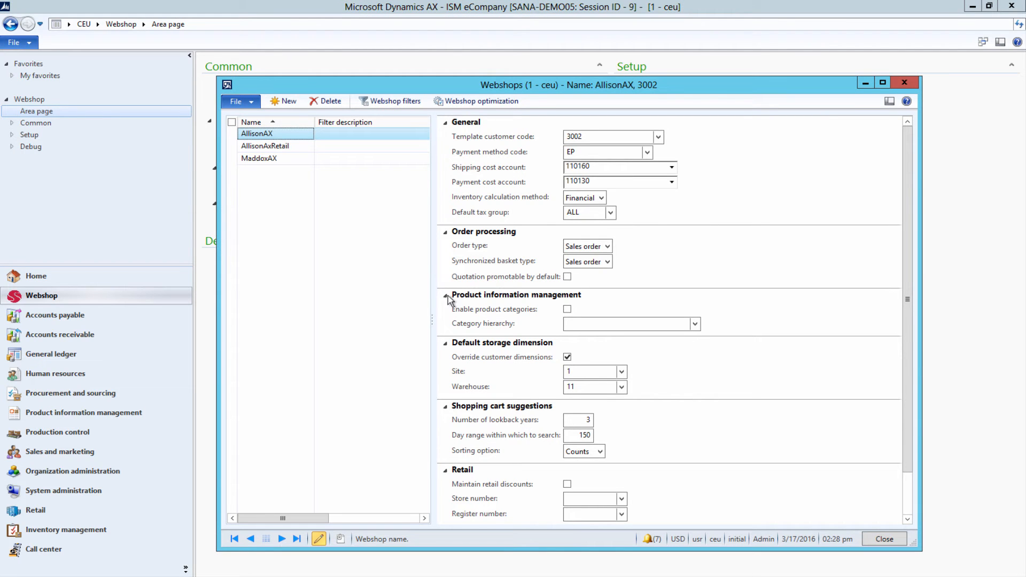
left_click(608, 262)
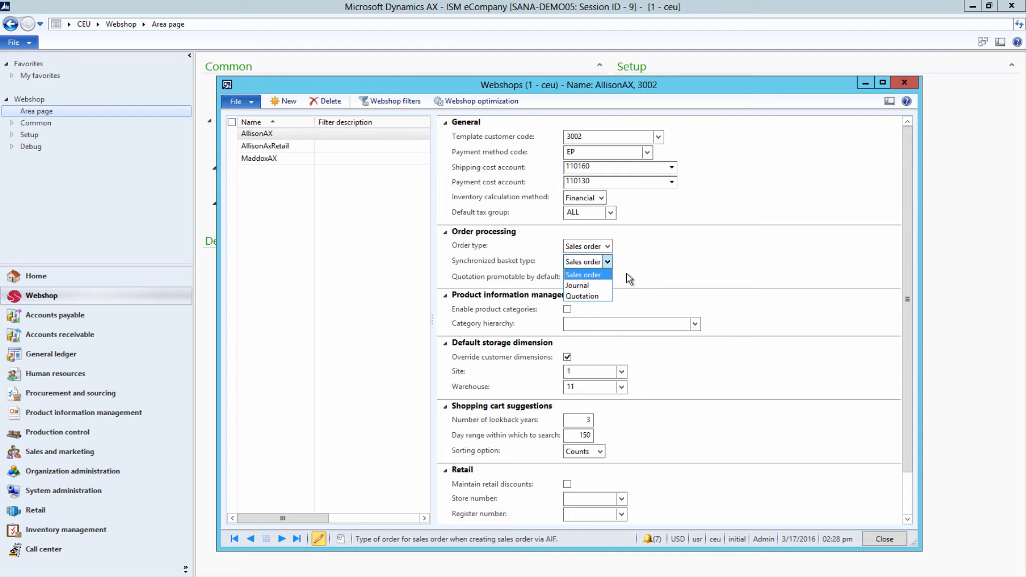
left_click(658, 270)
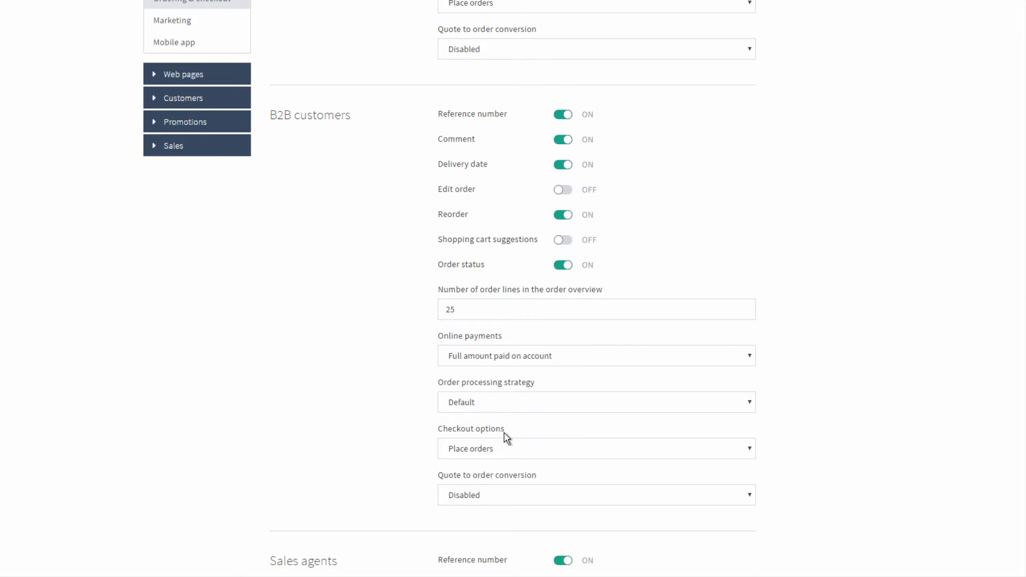
- In the Sana admin panel, set the B2B checkout options to Request quotes and view the quote to order conversion options
left_click(575, 483)
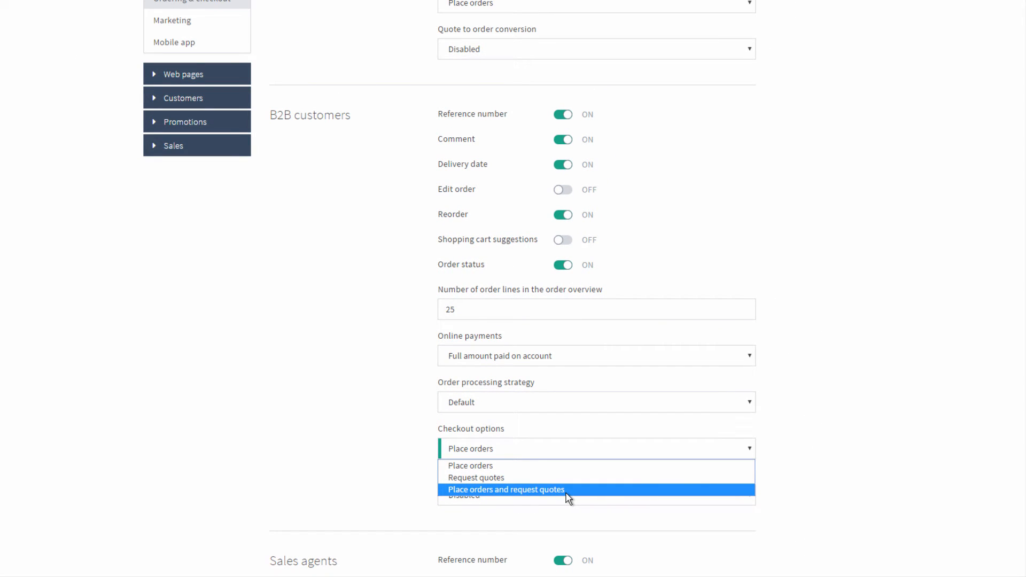
left_click(500, 479)
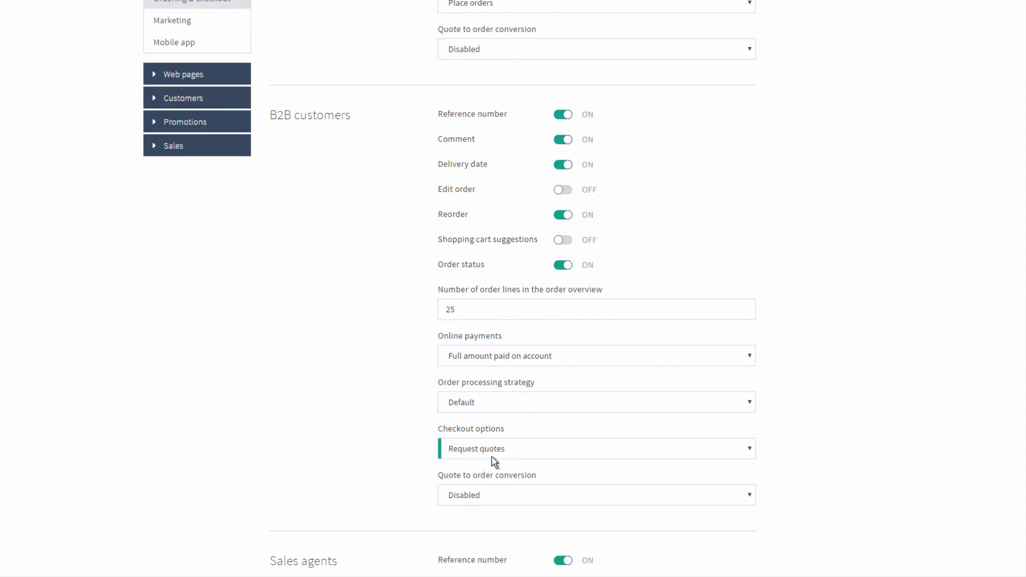
left_click(505, 500)
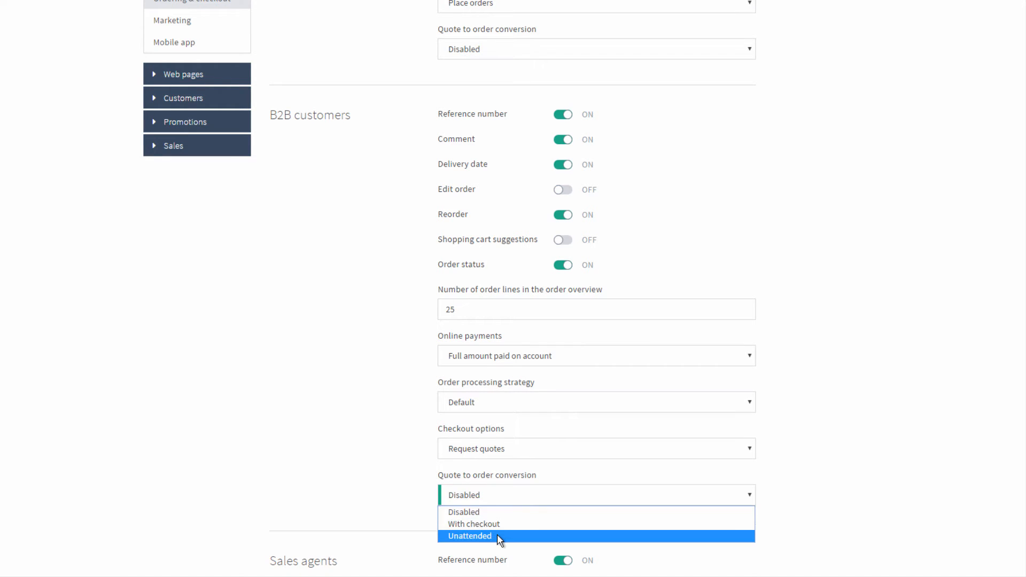
left_click(507, 449)
- Set the B2B customers' checkout options to Place orders
left_click(509, 453)
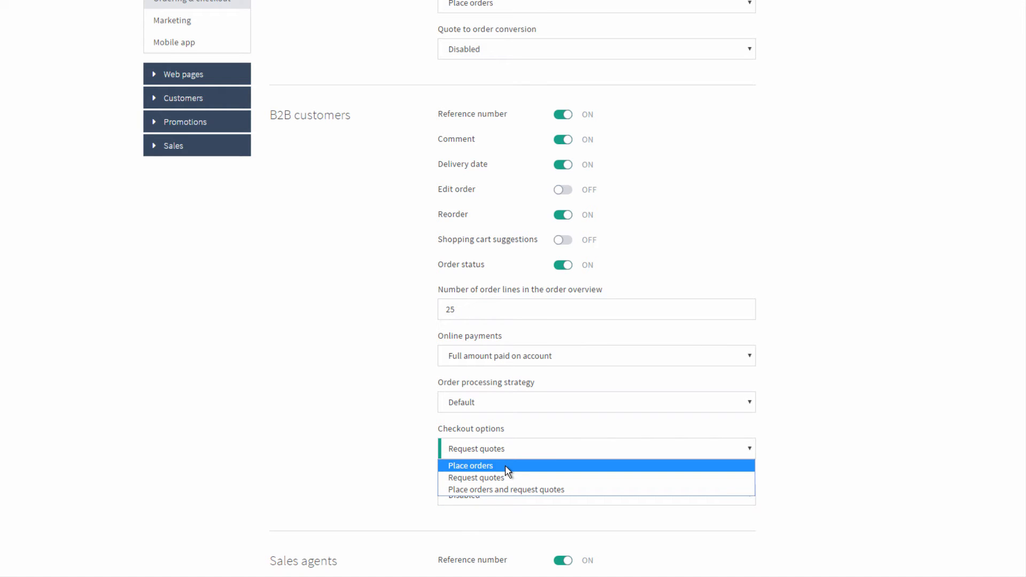
left_click(505, 465)
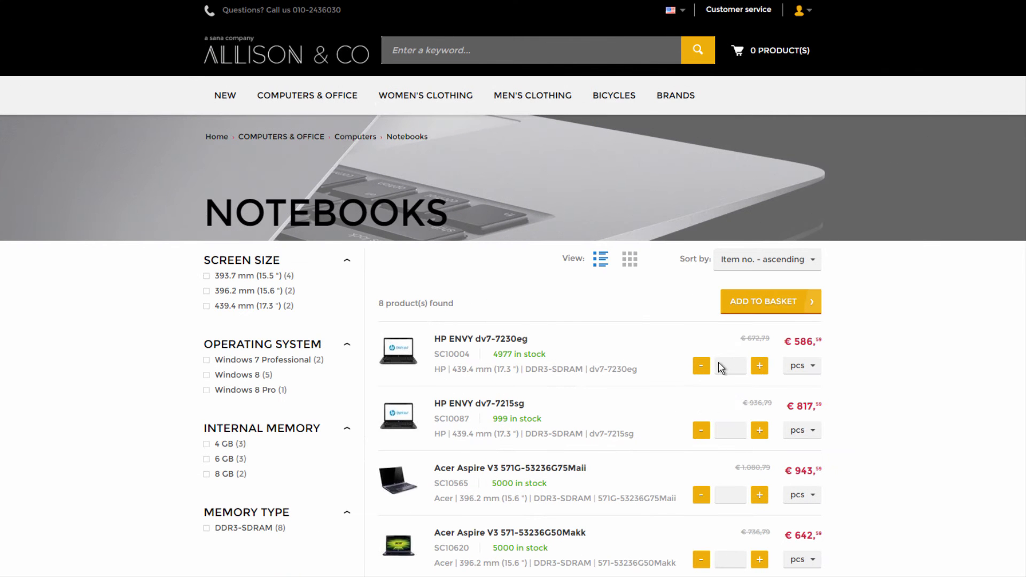
- In the Allison & Co webstore, add 1 pcs of the HP ENVY dv7-7230eg to the basket and proceed to checkout
left_click(758, 368)
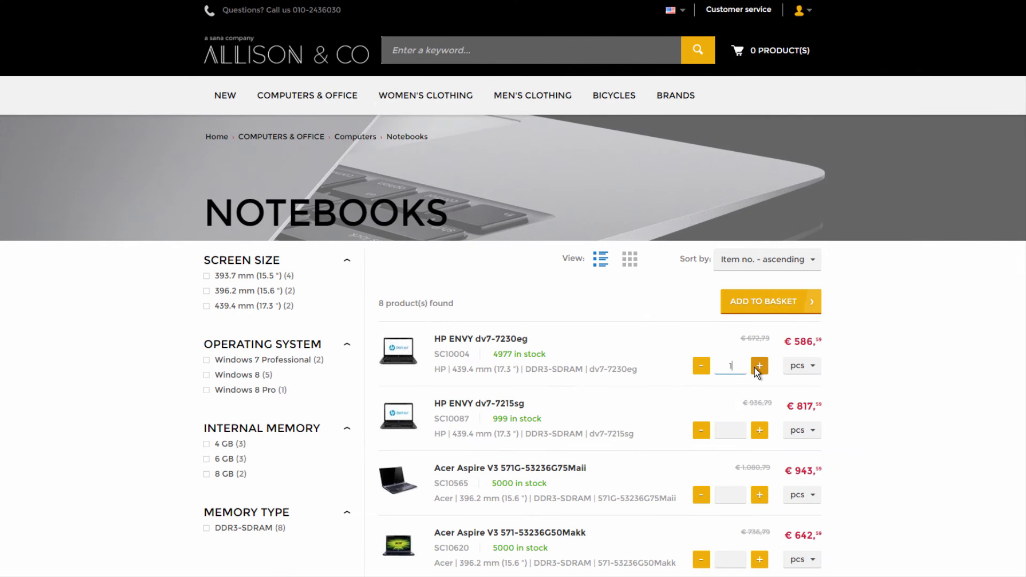
left_click(759, 309)
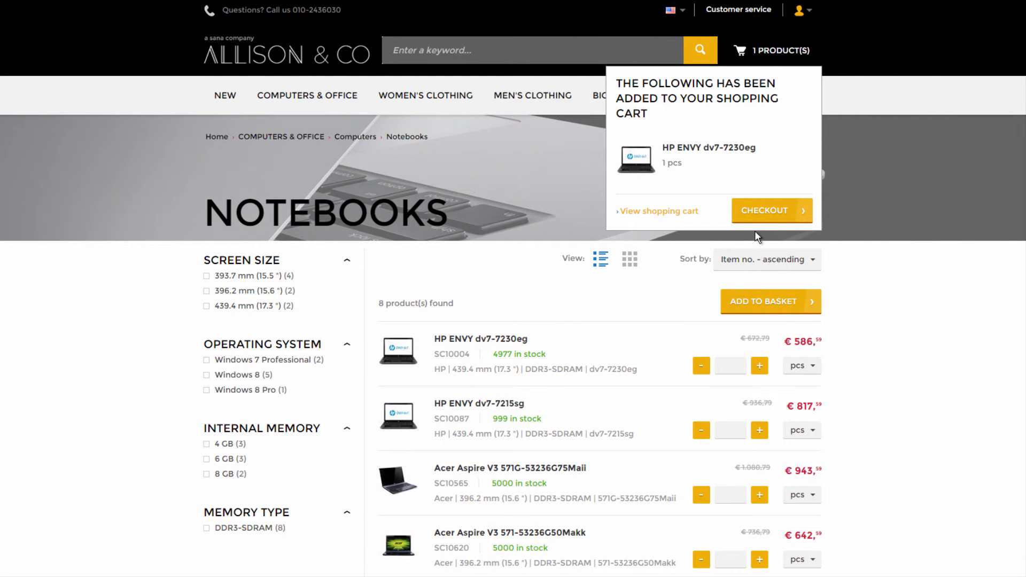
left_click(758, 218)
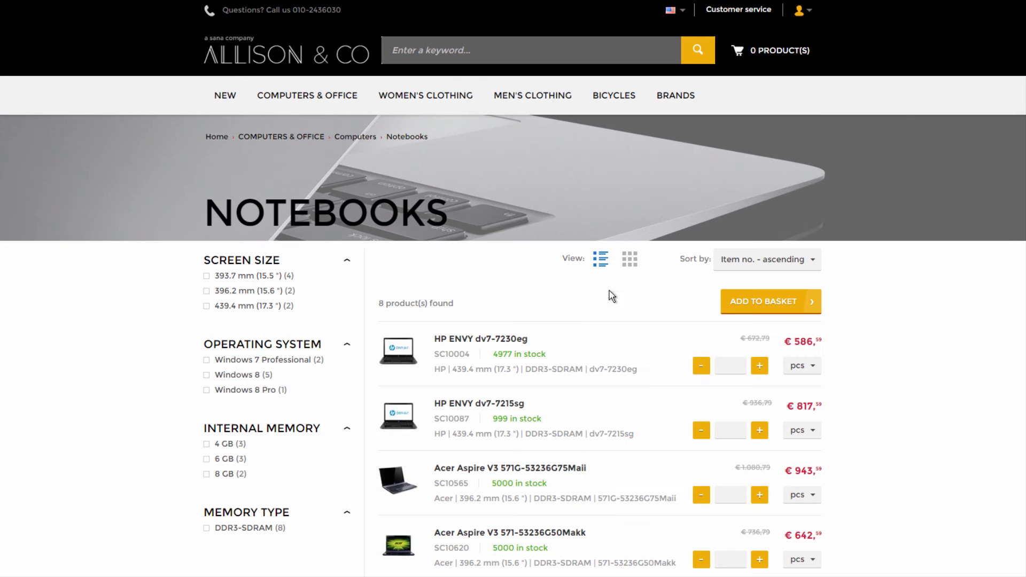
- Add 1 pcs of the HP ENVY dv7-7230eg to the empty basket and request a quote for it
left_click(760, 366)
left_click(751, 309)
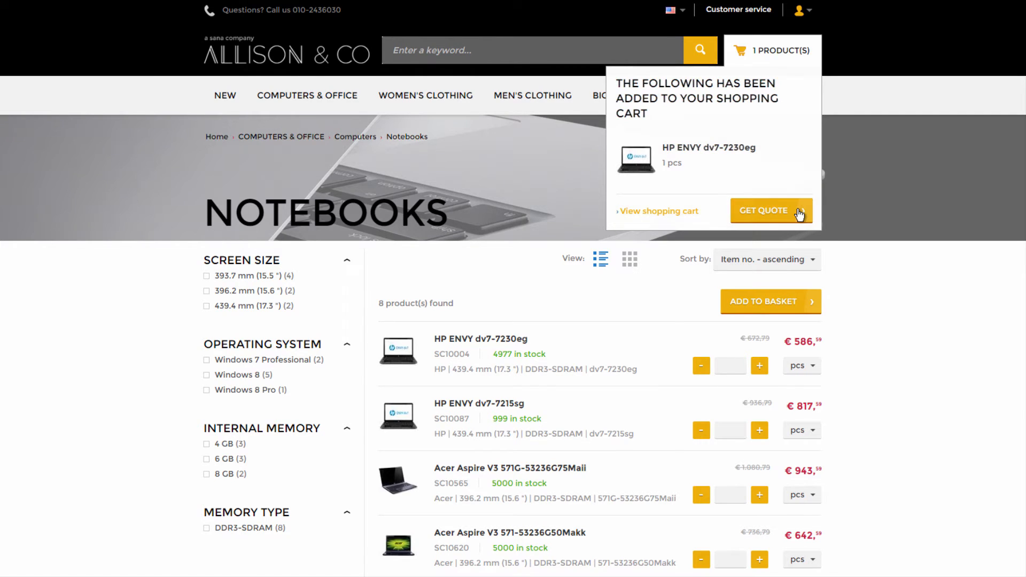
left_click(799, 214)
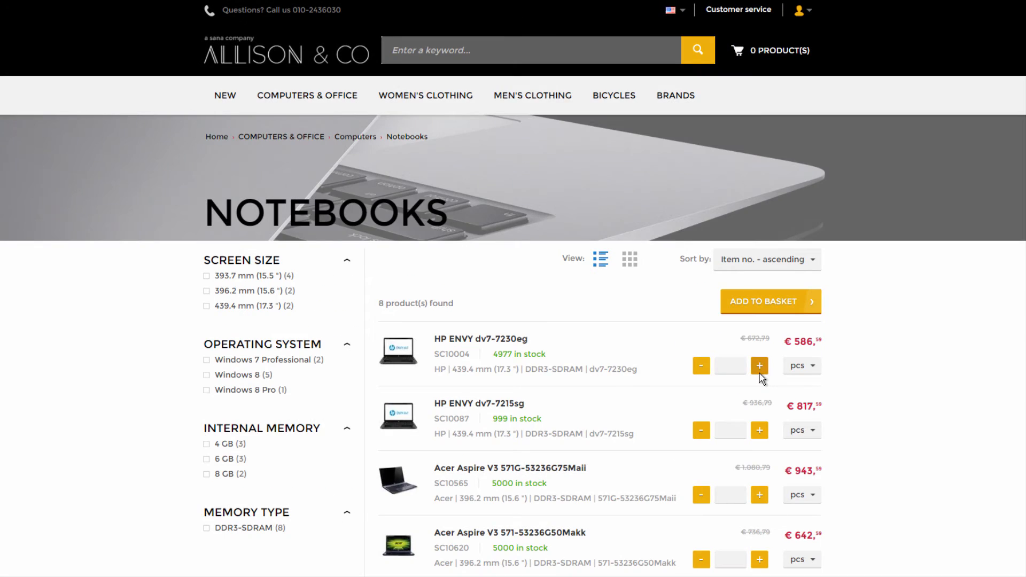
- Add 1 pcs of the HP ENVY dv7-7230eg to the basket and view the shopping cart
left_click(759, 365)
left_click(763, 305)
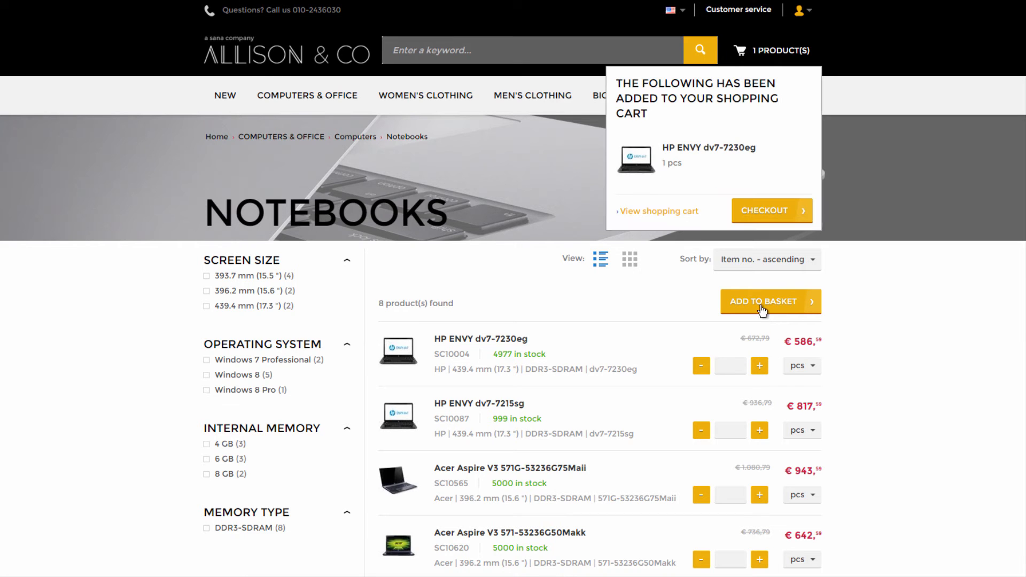
left_click(684, 212)
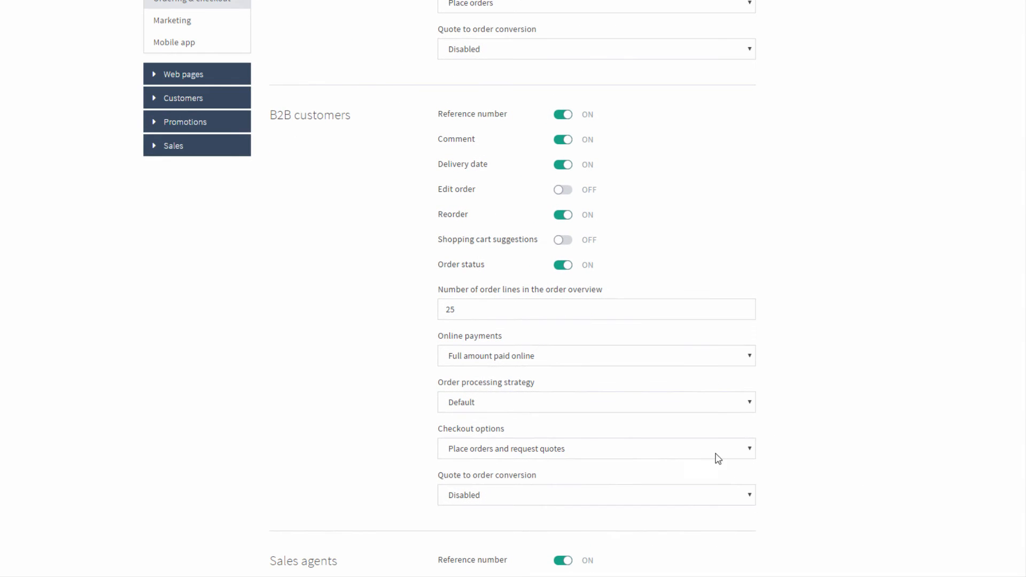
- In the Sana admin panel, set the B2B checkout options to Place orders and request quotes, and open the quote to order conversion options
left_click(587, 455)
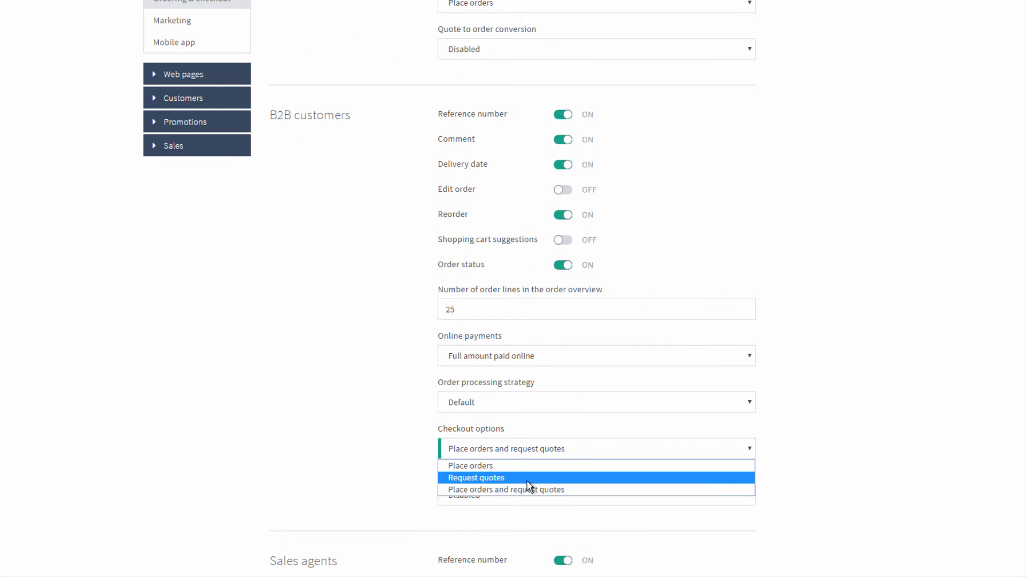
left_click(565, 492)
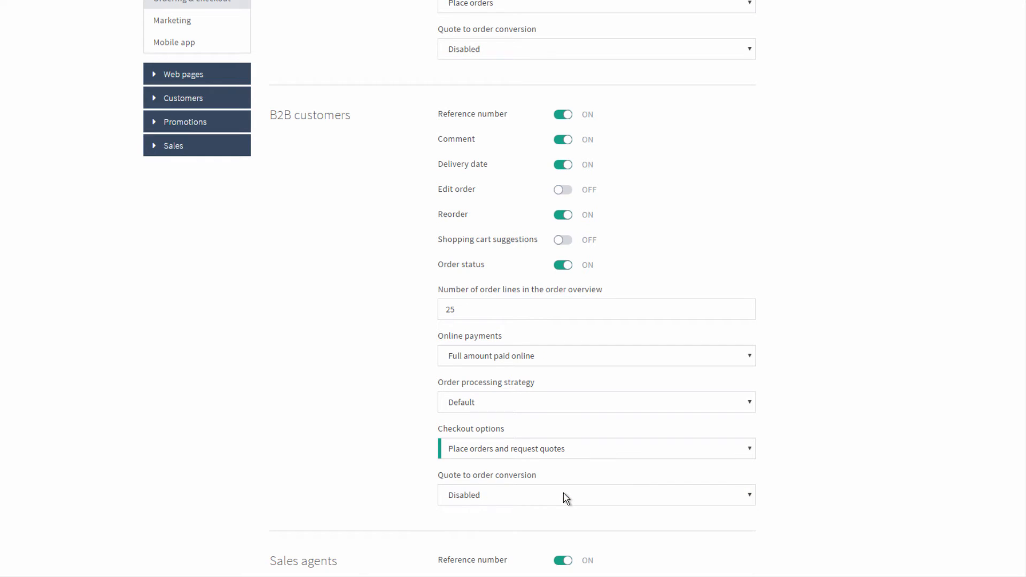
left_click(563, 498)
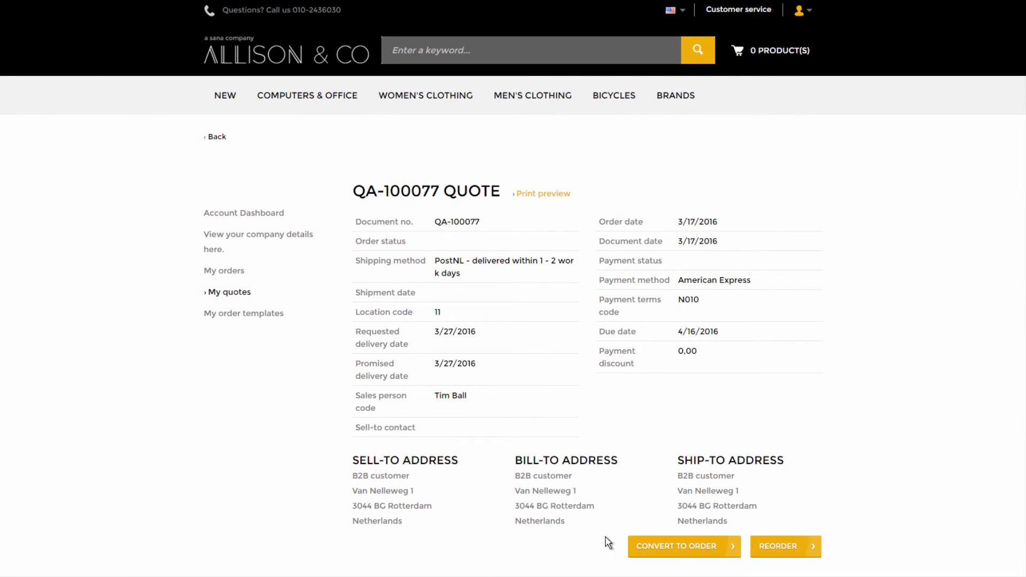
- In the webstore, start converting the American Express quote to an order, and convert the Ideal quote with confirmation
left_click(657, 553)
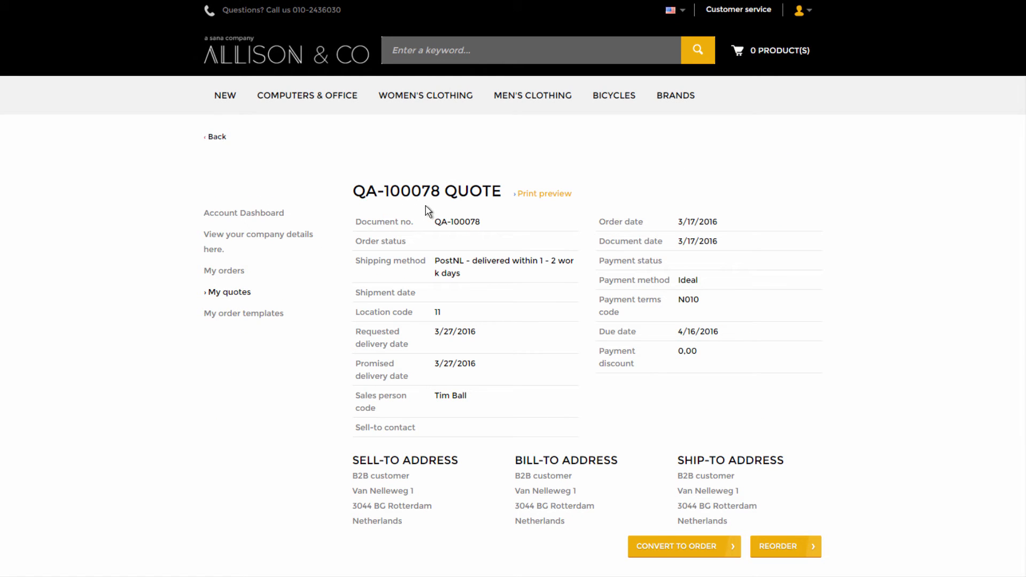
left_click(679, 555)
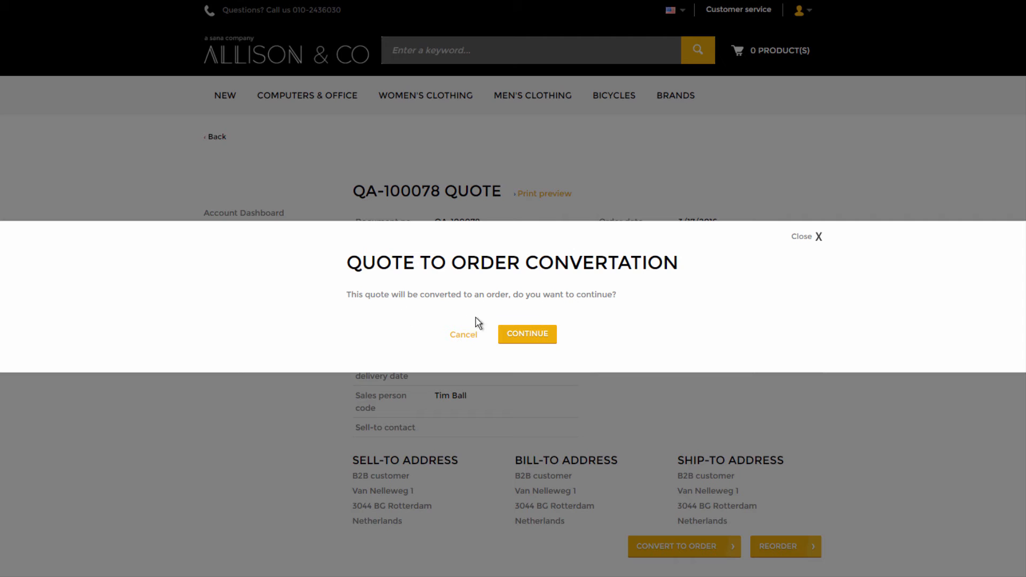
left_click(528, 337)
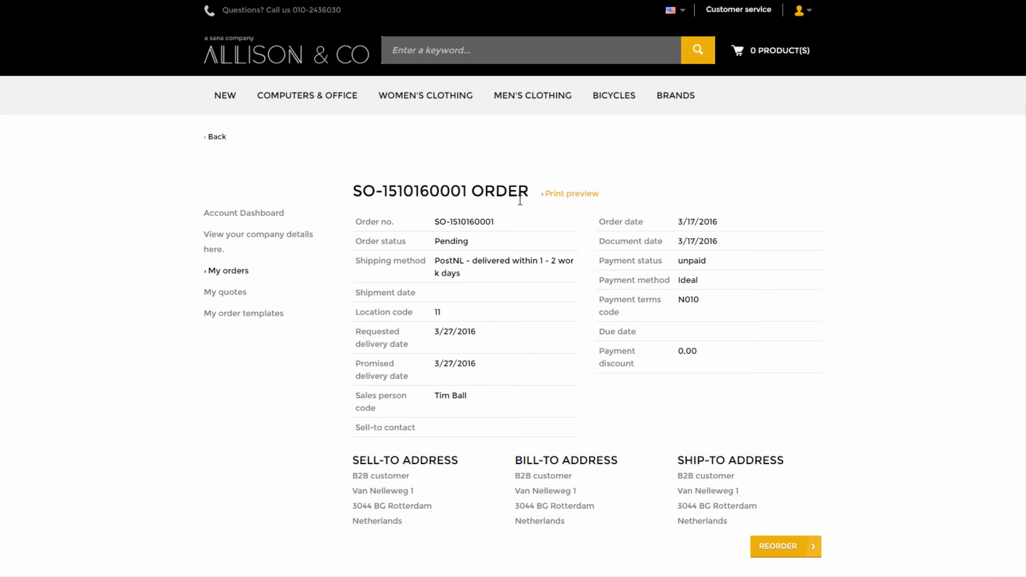
- Review the converted order's lines, costs and total, and open the My quotes list
scroll(504, 402, "down", 3)
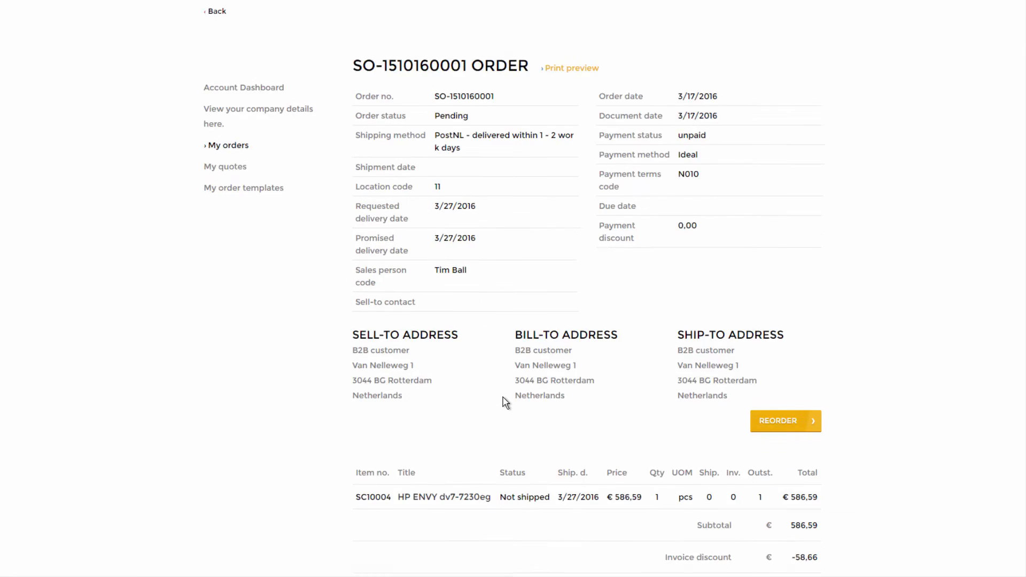
scroll(504, 402, "down", 5)
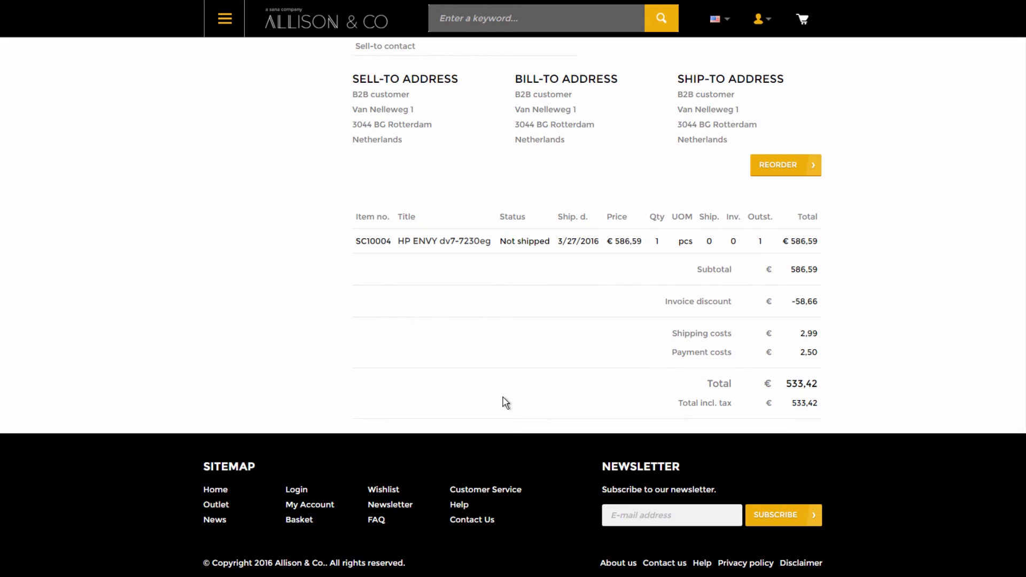
scroll(504, 402, "up", 8)
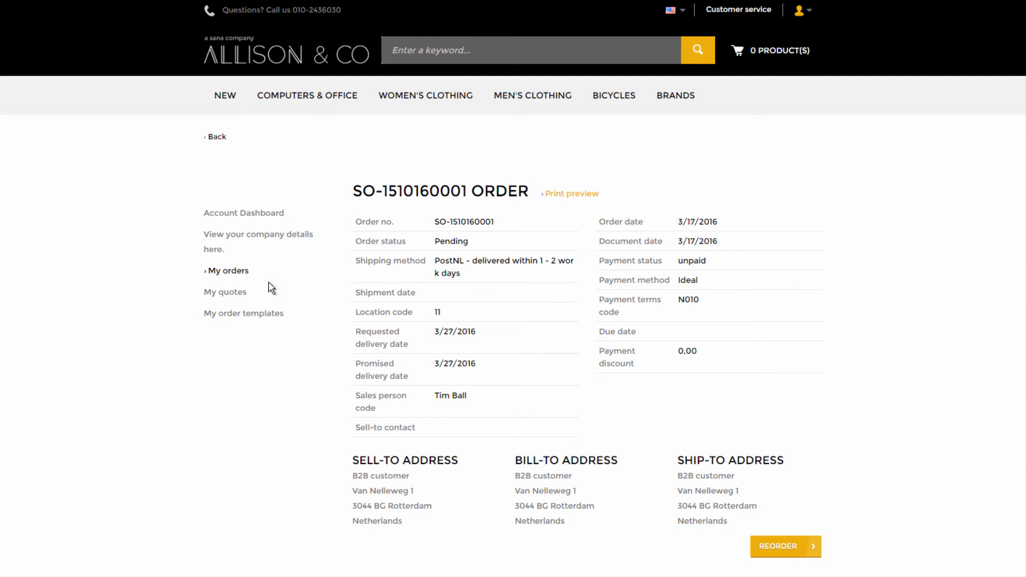
left_click(245, 297)
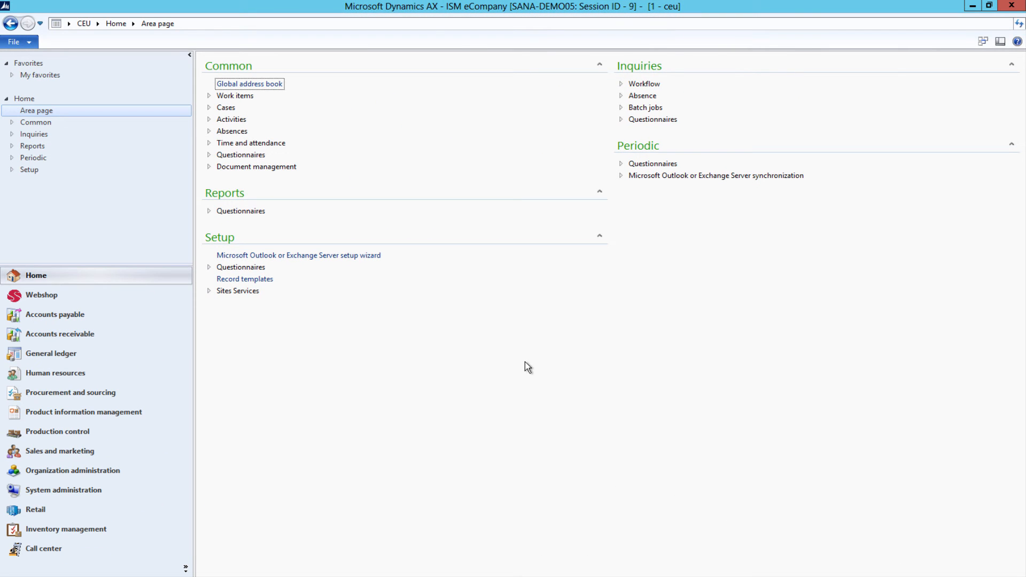
- Turn off Quotation promotable by default for the AllisonAX webshop in Dynamics AX, and review the Sony VAIO quote in the webstore
left_click(132, 291)
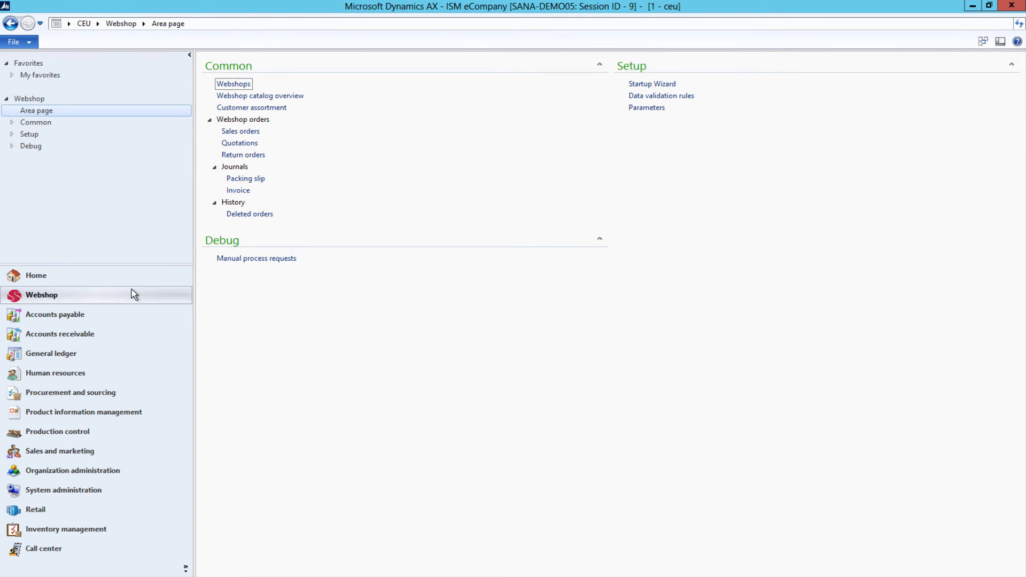
left_click(233, 84)
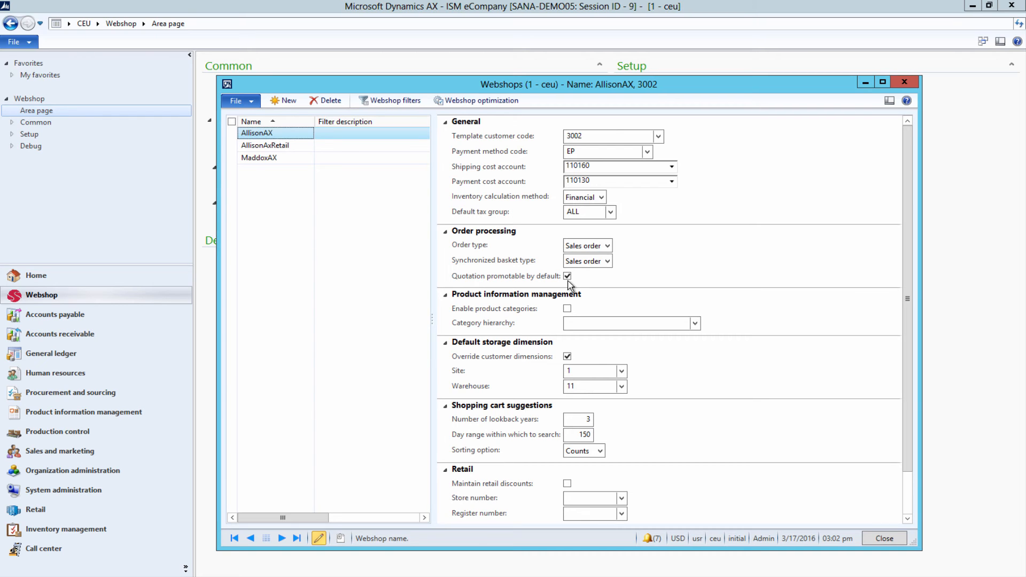
left_click(568, 279)
key("shift+Tab")
key("shift+Tab")
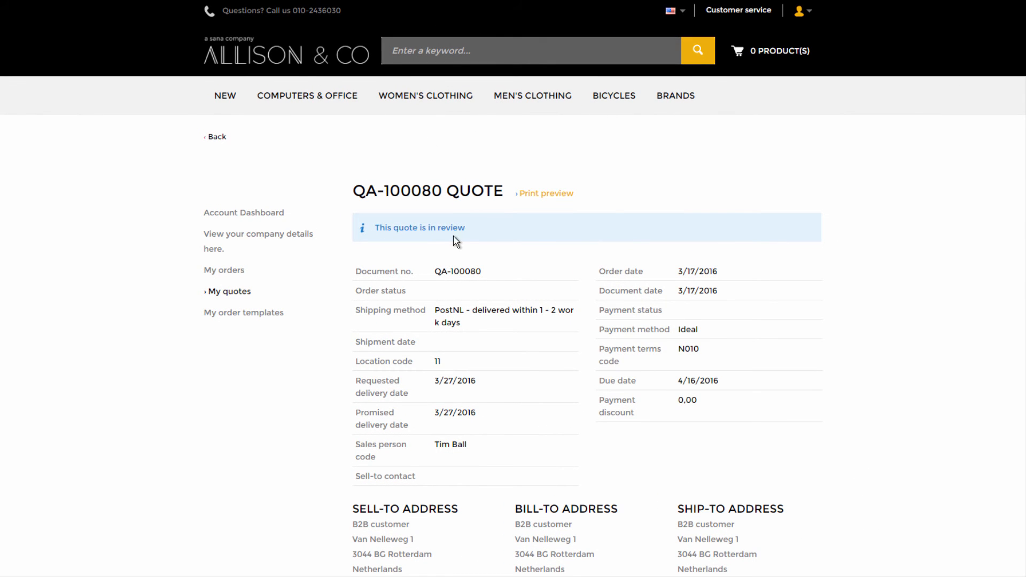
scroll(572, 388, "down", 2)
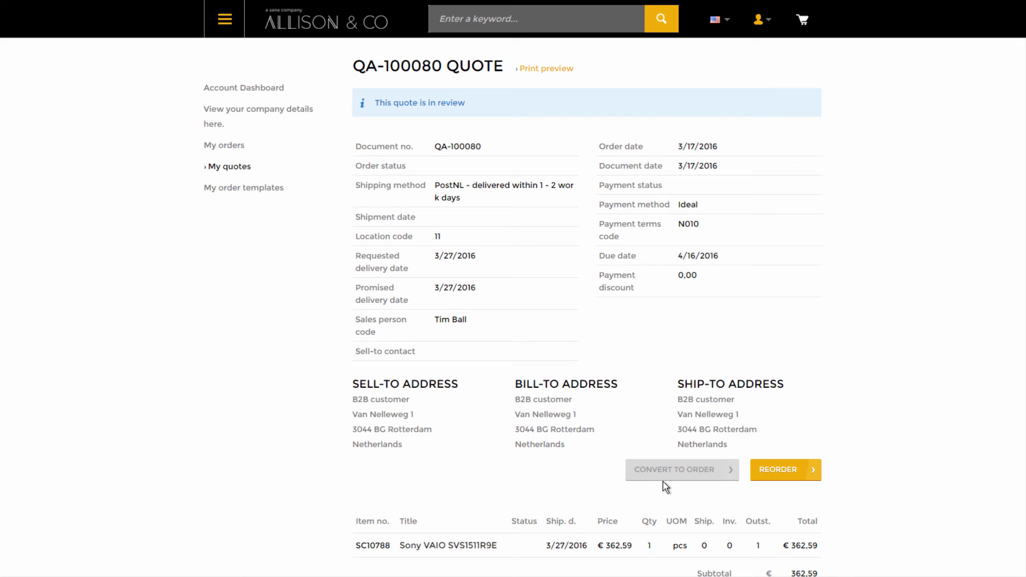
scroll(581, 434, "up", 2)
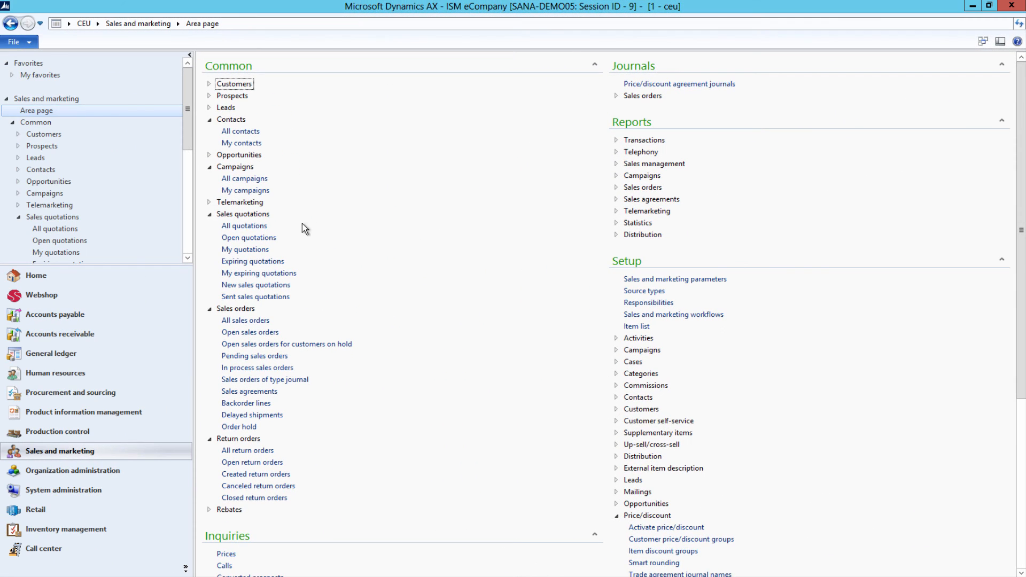
- In Dynamics AX, open the B2B customer's Sony VAIO sales quotation and enable Quotation promotable in its E-Commerce details
left_click(262, 227)
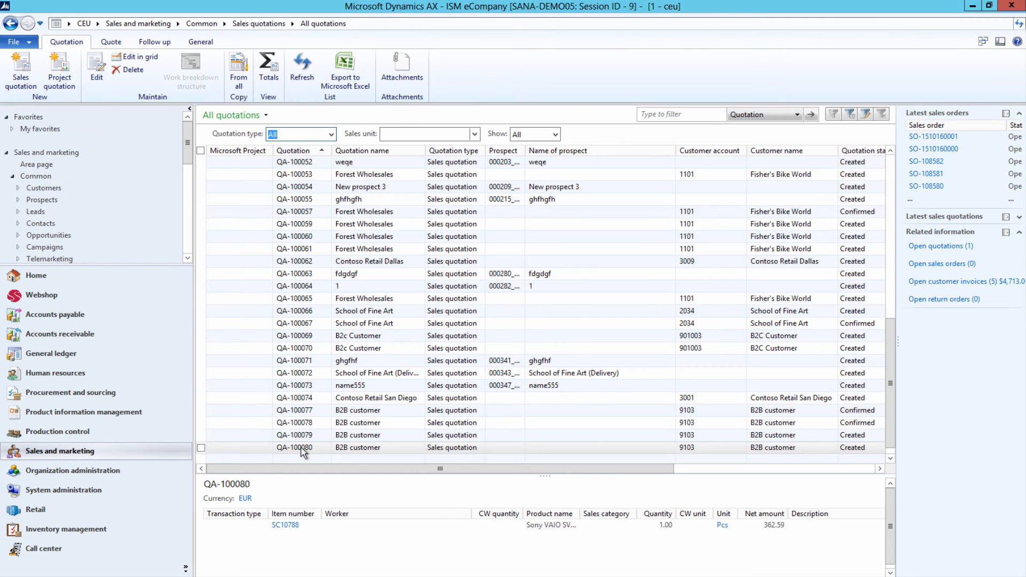
double_click(303, 449)
scroll(254, 320, "down", 3)
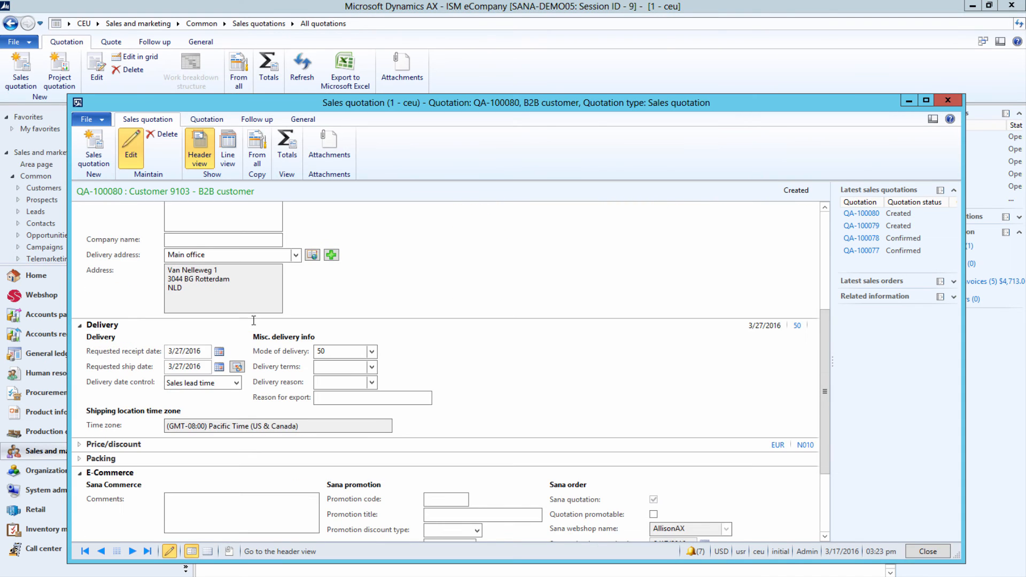
scroll(253, 321, "down", 3)
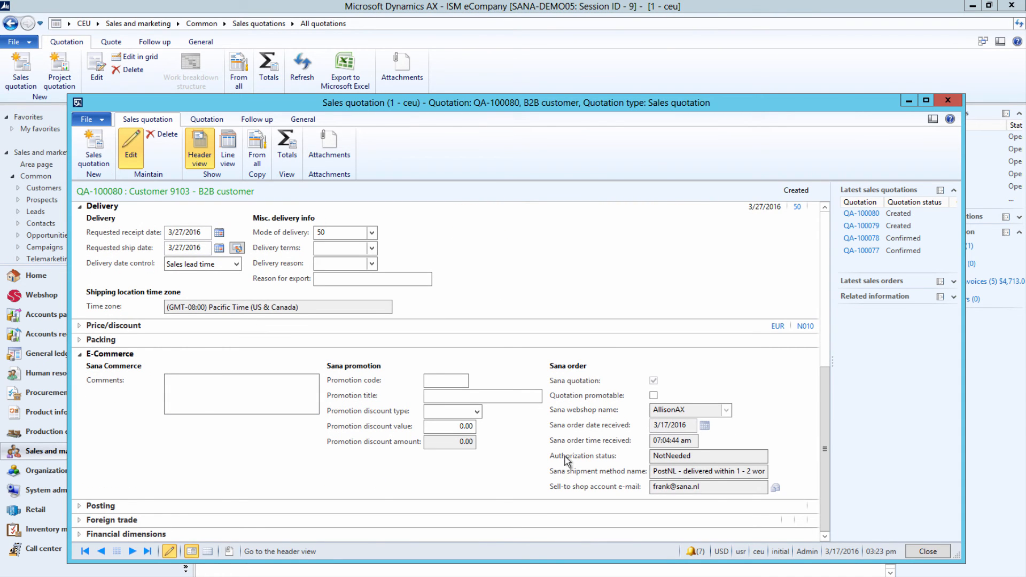
left_click(653, 396)
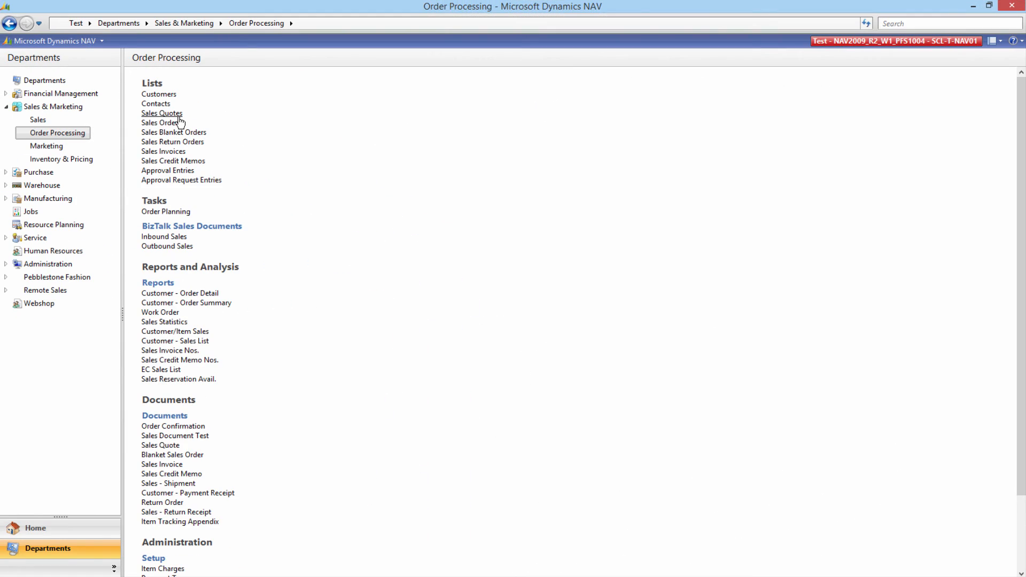
- In Dynamics NAV, open the B2b customer sales quote's Sana Commerce document fields and enable Quote Promotable
left_click(179, 116)
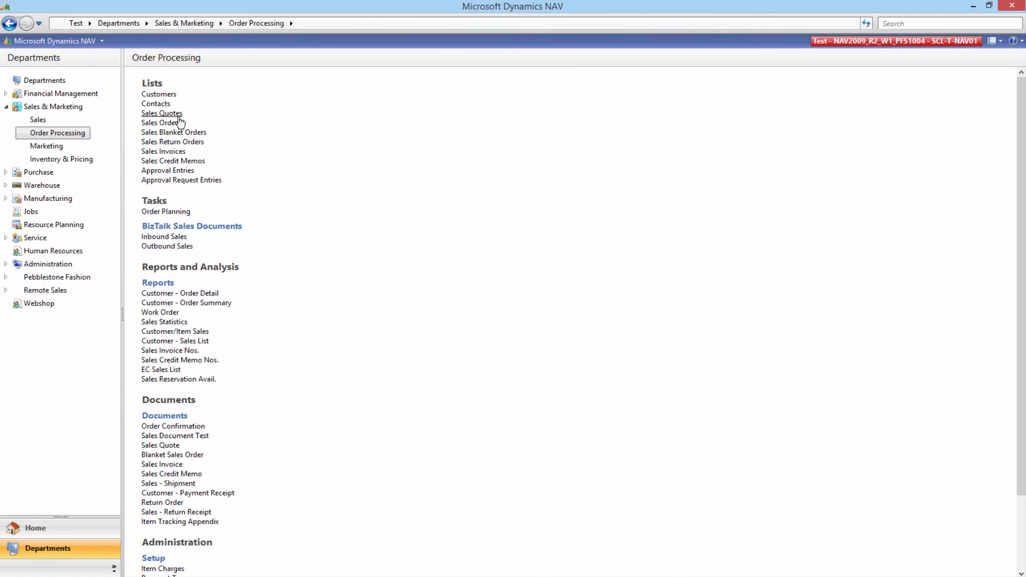
left_click(210, 567)
double_click(210, 567)
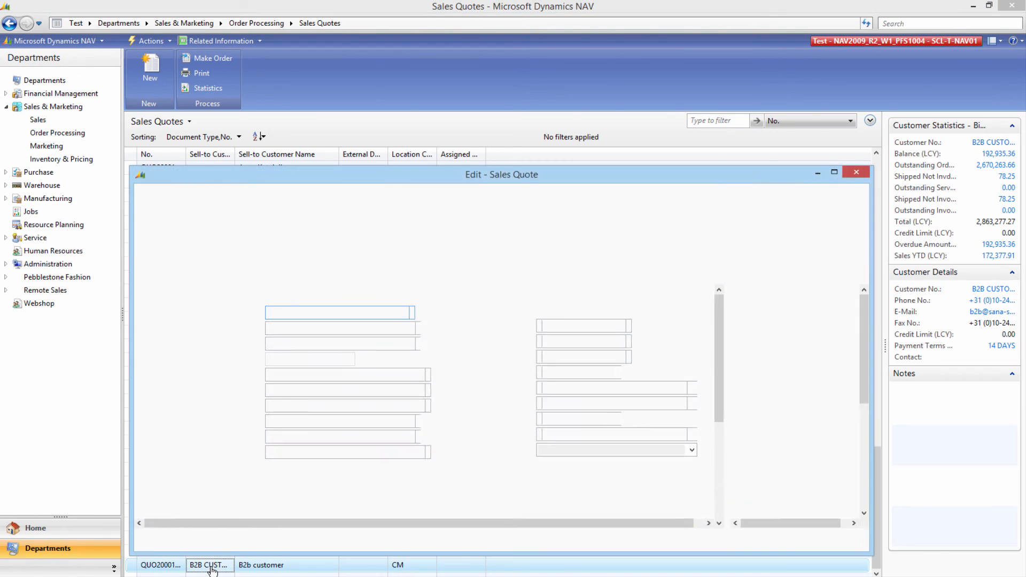
left_click(276, 232)
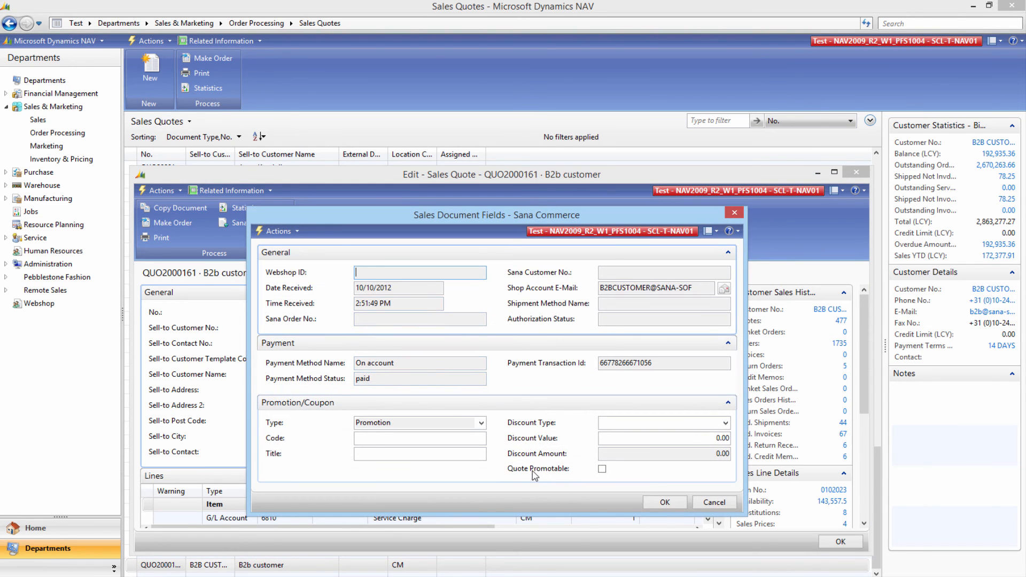
left_click(603, 470)
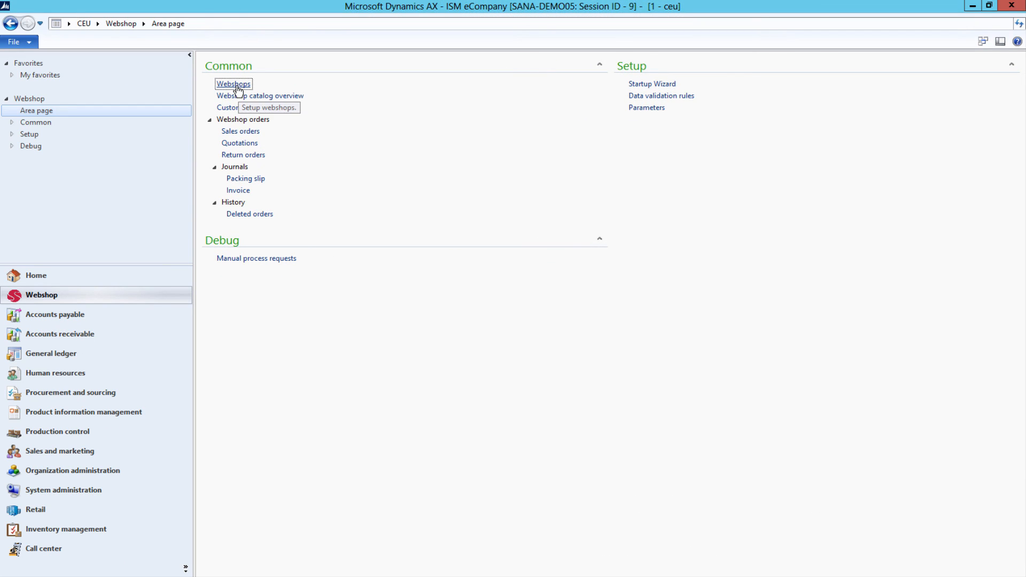
- Enable Quotation promotable by default for the AllisonAX webshop in Dynamics AX, and convert the Sony VAIO quote to an order in the webstore
left_click(236, 85)
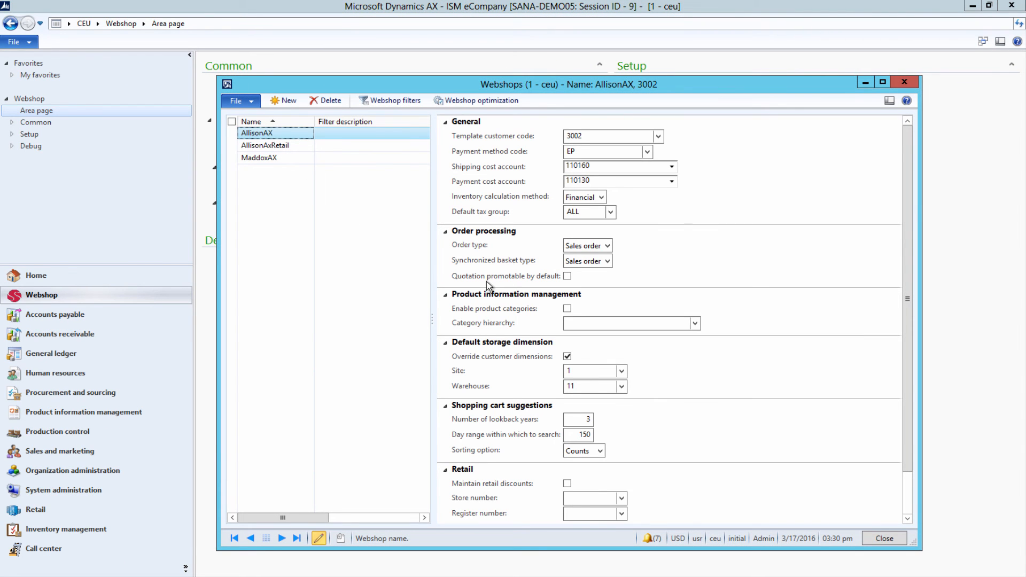
left_click(568, 276)
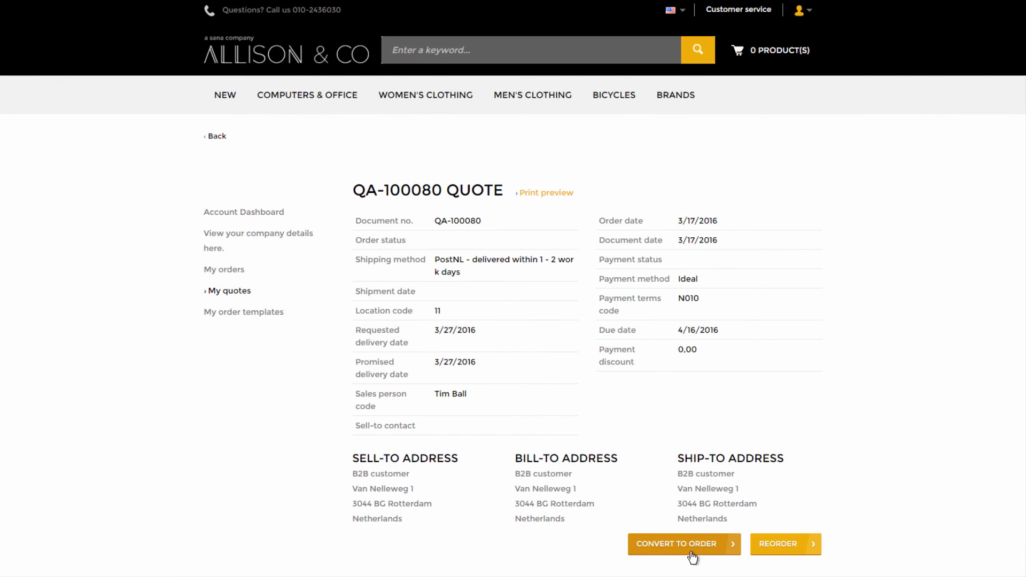
left_click(693, 557)
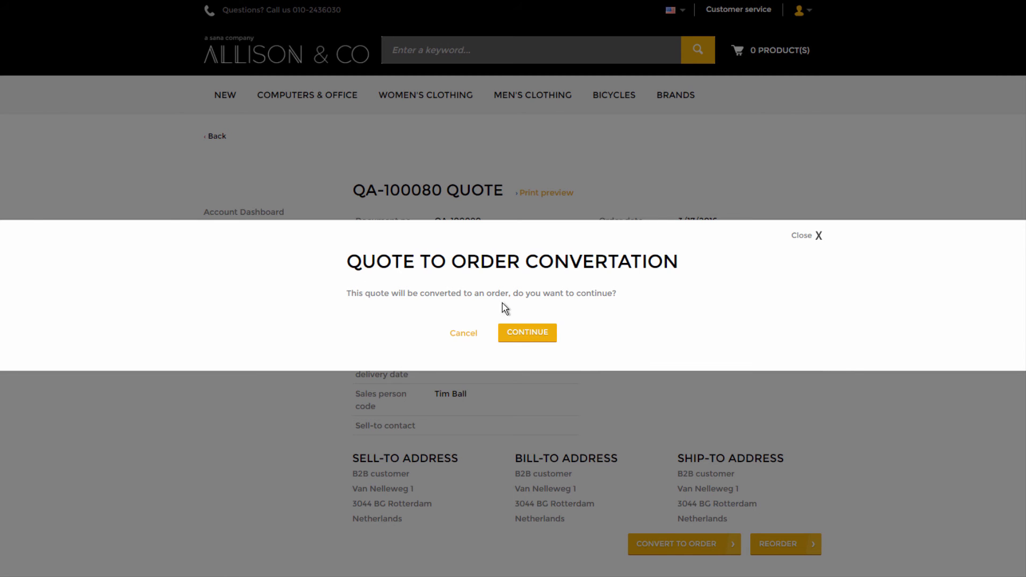
left_click(540, 335)
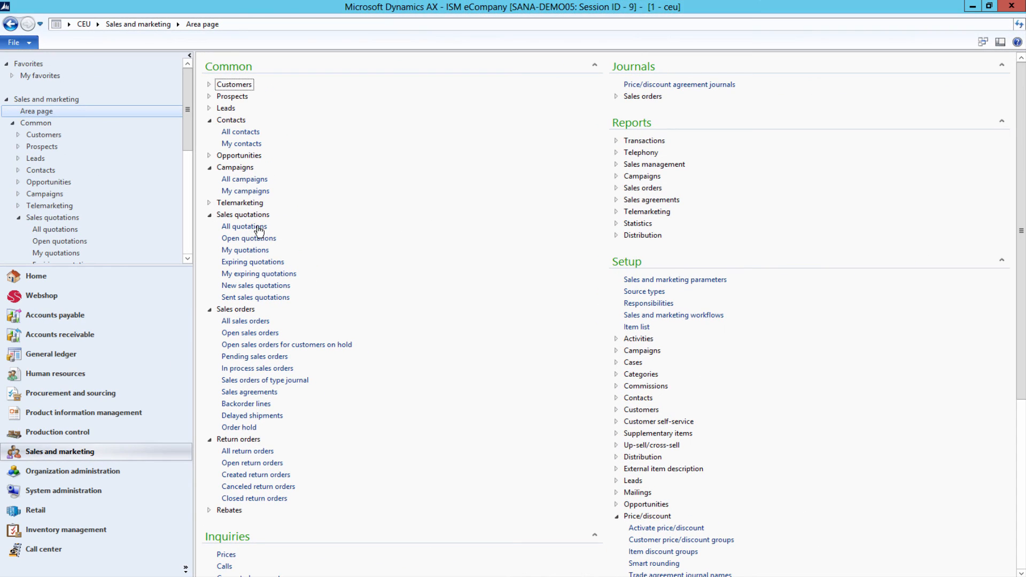
- In Dynamics AX, open the B2B customer's sales quotation with status Created and highlight its expiration date in the general details
left_click(256, 226)
double_click(299, 435)
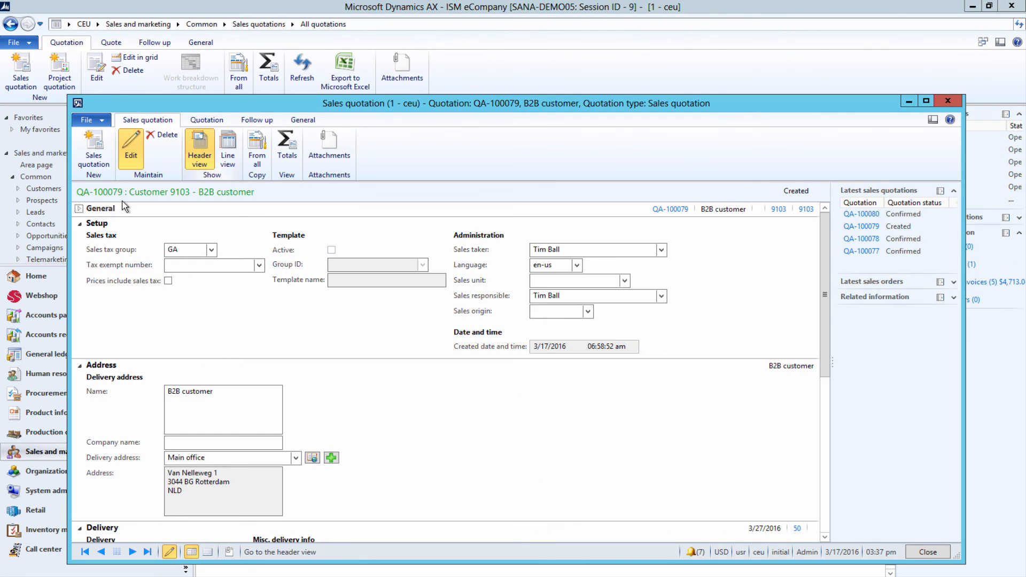
left_click(80, 209)
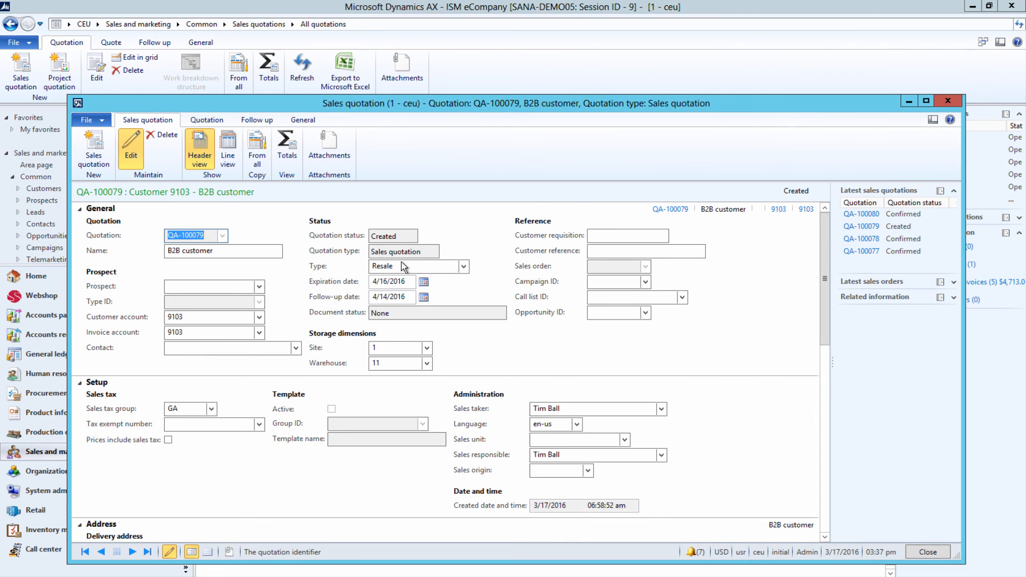
left_click_drag(407, 282, 369, 282)
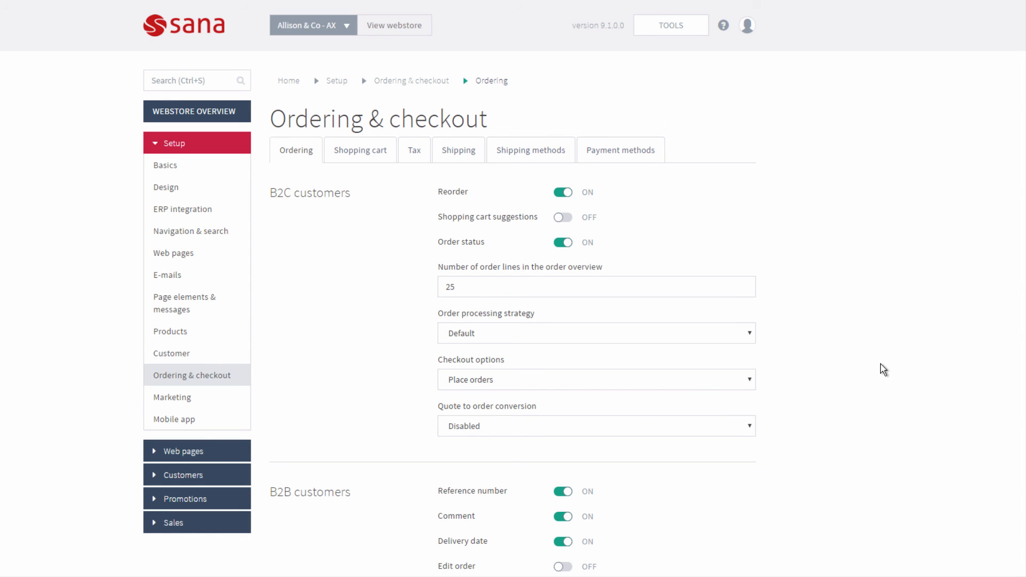
- In the Sana admin panel, open the checkout options for B2B customers
scroll(883, 369, "down", 7)
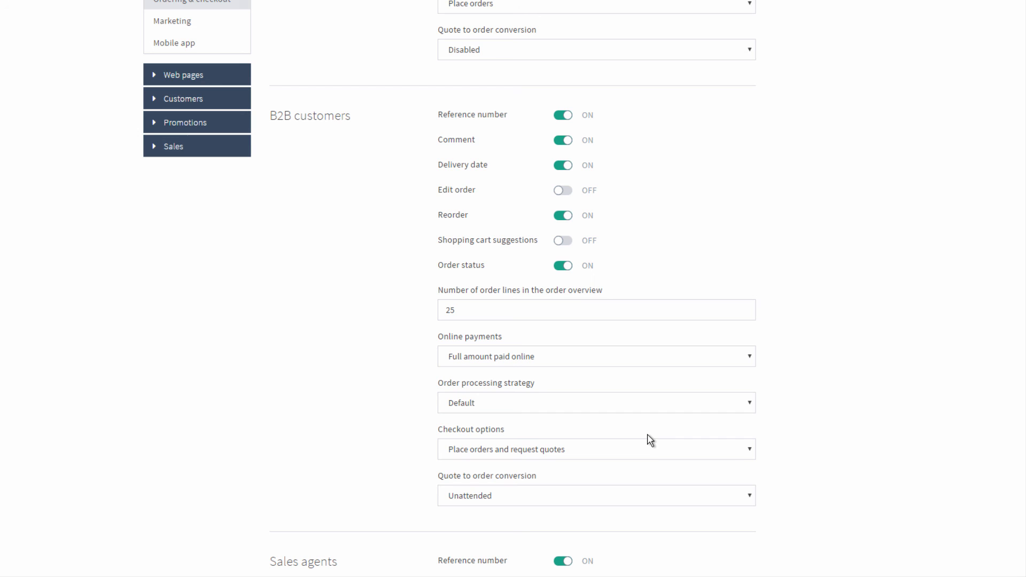
left_click(646, 456)
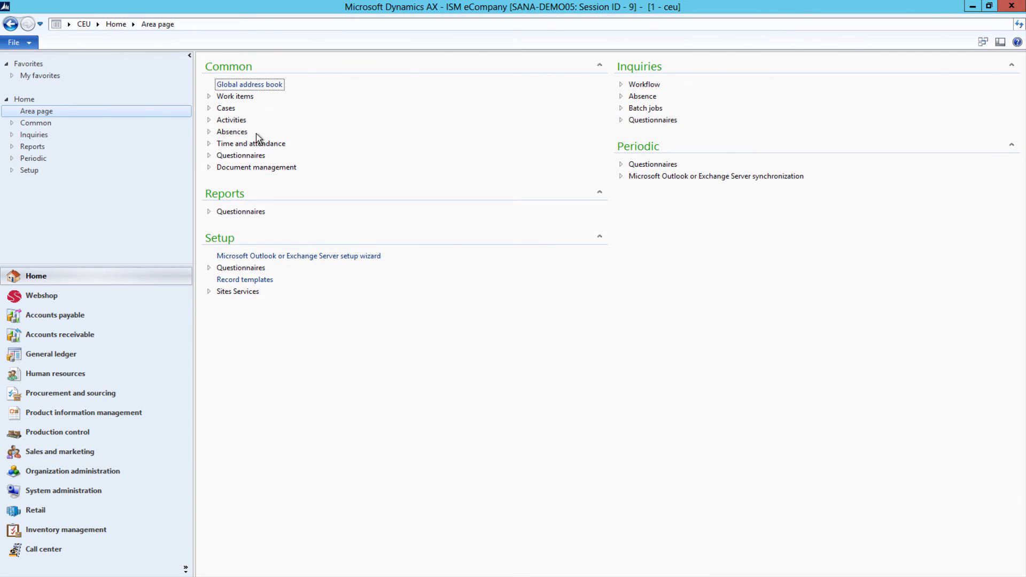
- In Dynamics AX, open the AllisonAX webshop setup and show the available order types for order processing
left_click(131, 297)
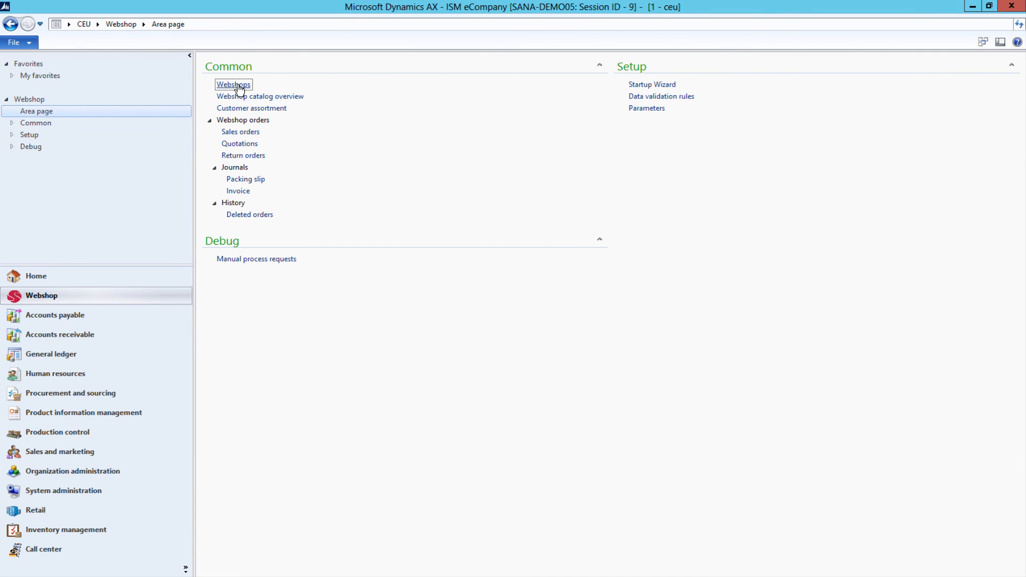
left_click(236, 85)
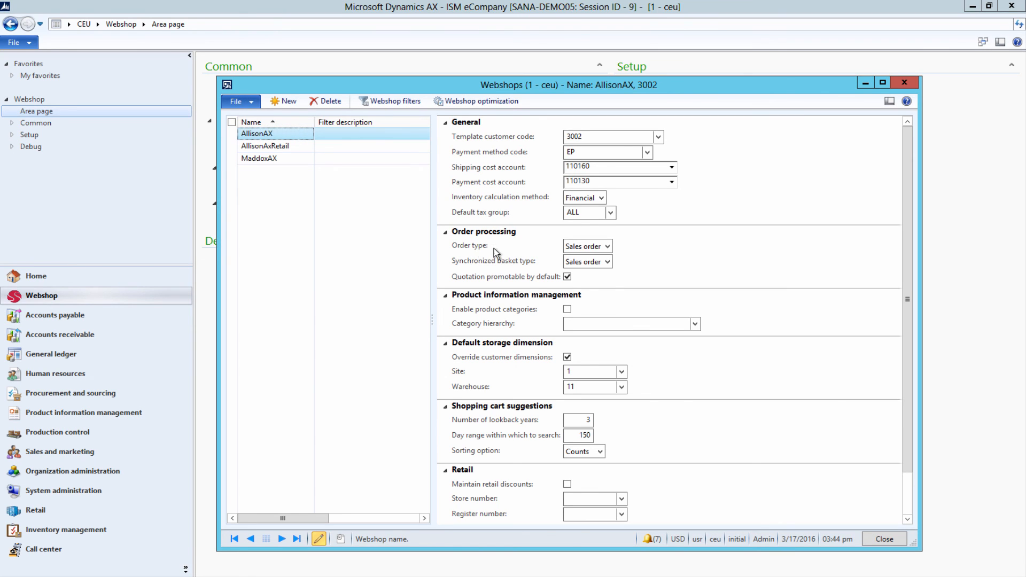
left_click(607, 246)
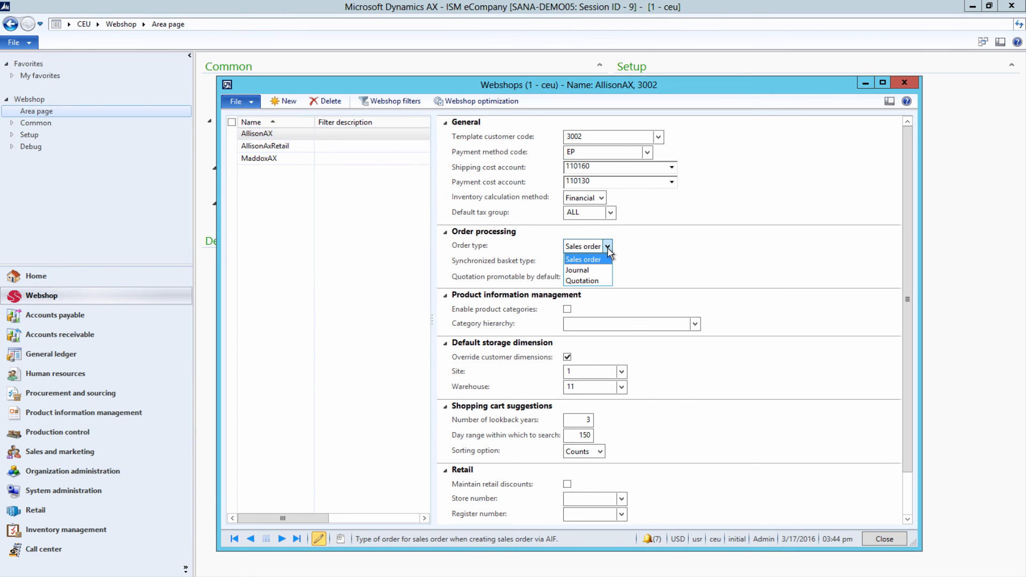